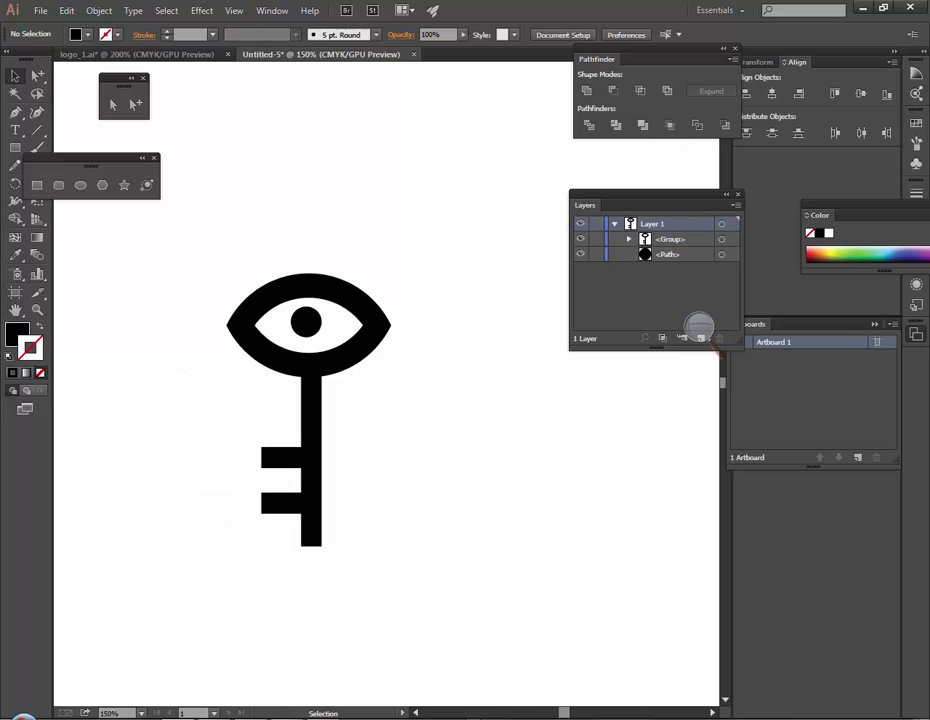
- Check the finished logo in logo_1.ai, return to Untitled-5, and draw a black circle centred on the key shaft, large enough to cover the key
key("ctrl+Tab")
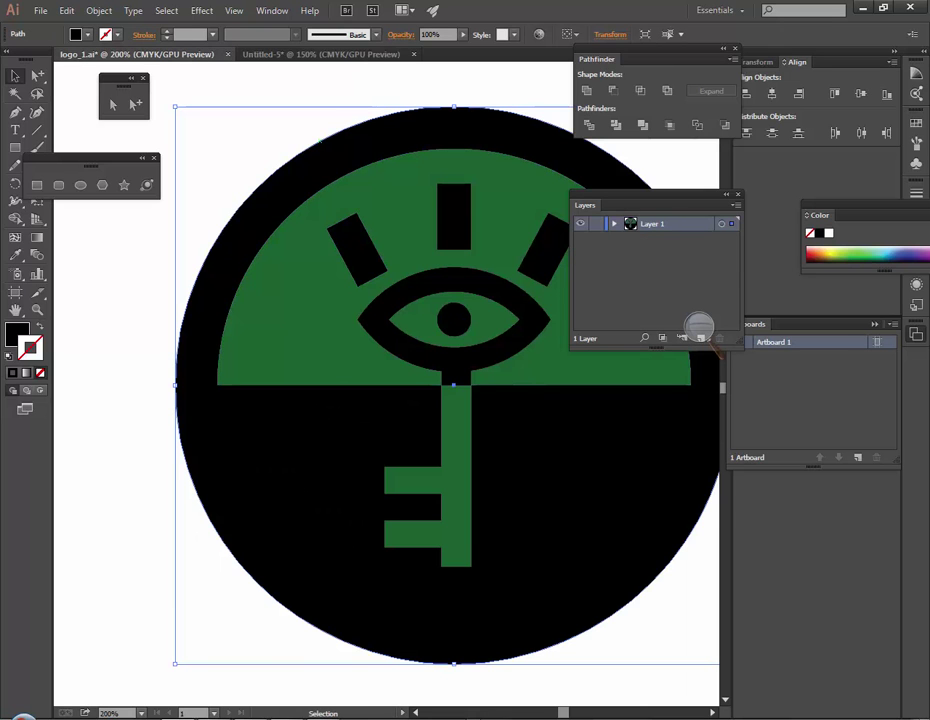
left_click_drag(454, 385, 298, 322)
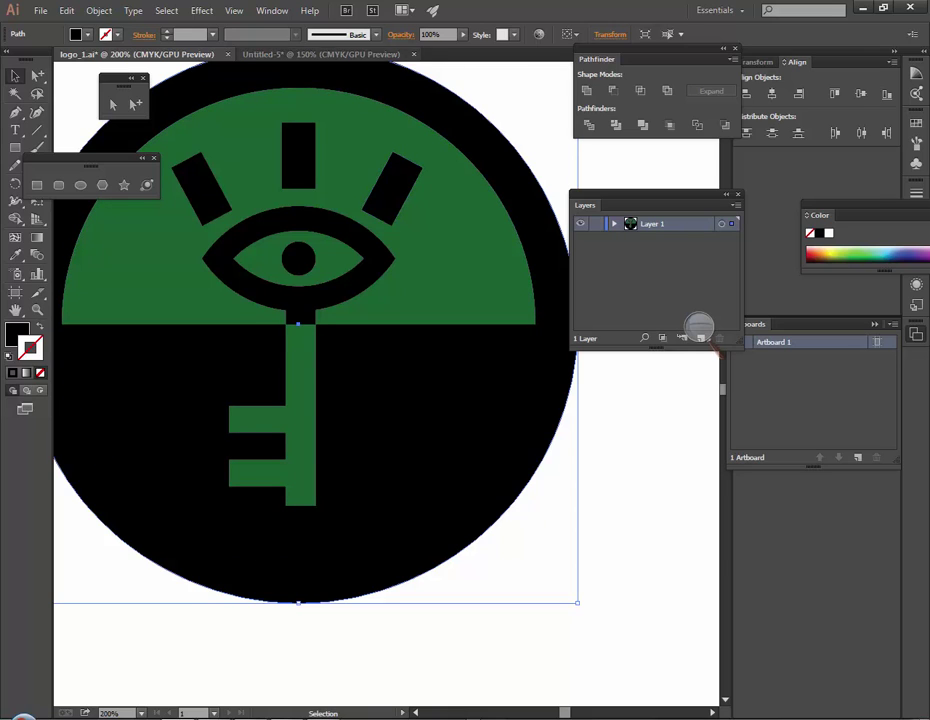
key("ctrl+Tab")
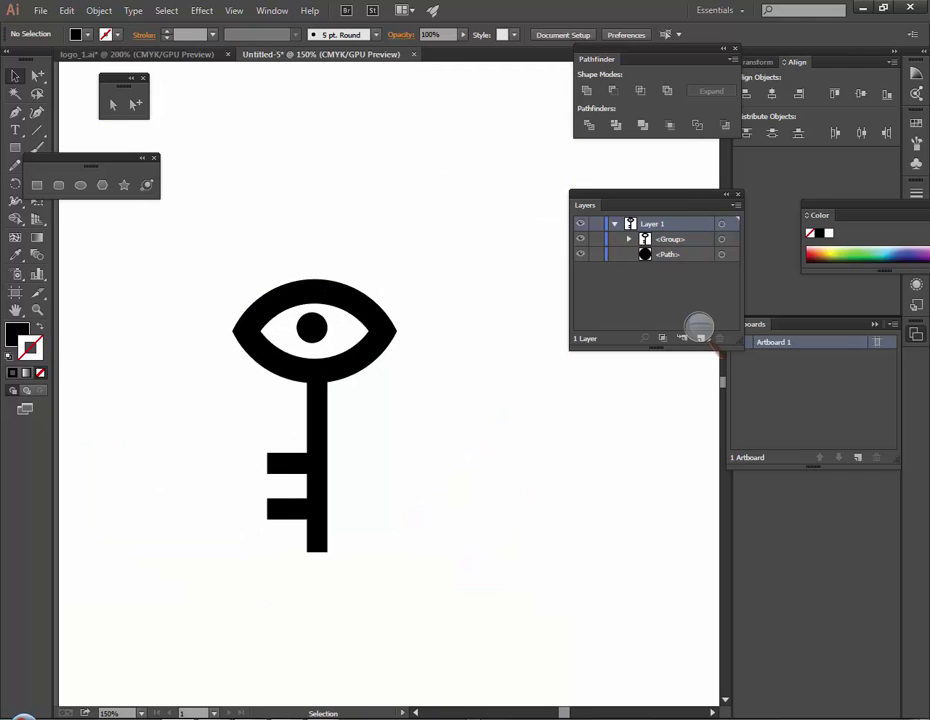
key("l")
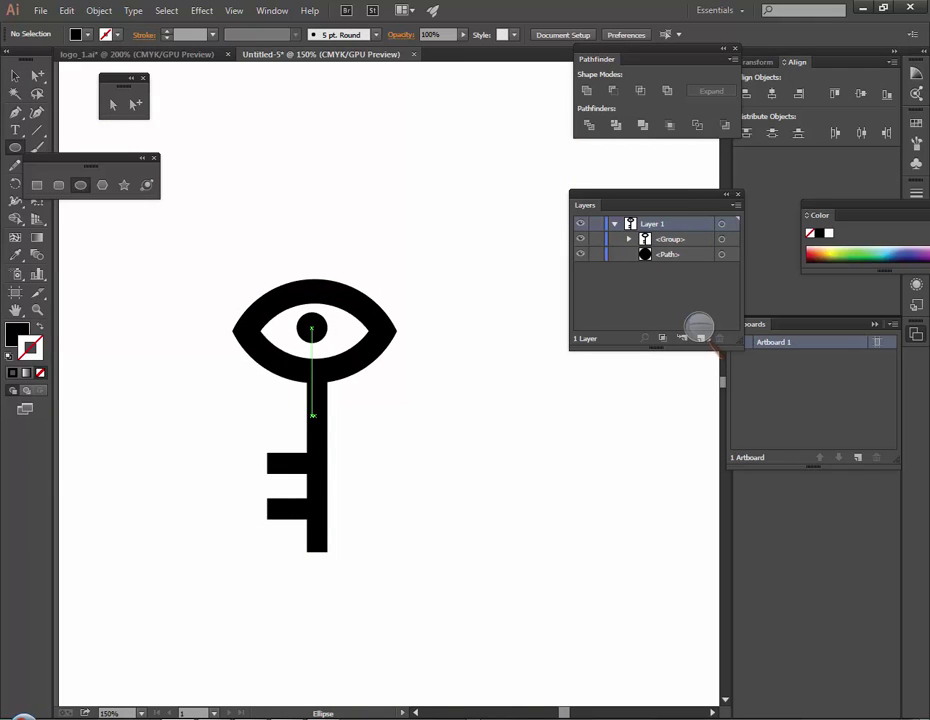
left_click_drag(315, 418, 513, 568)
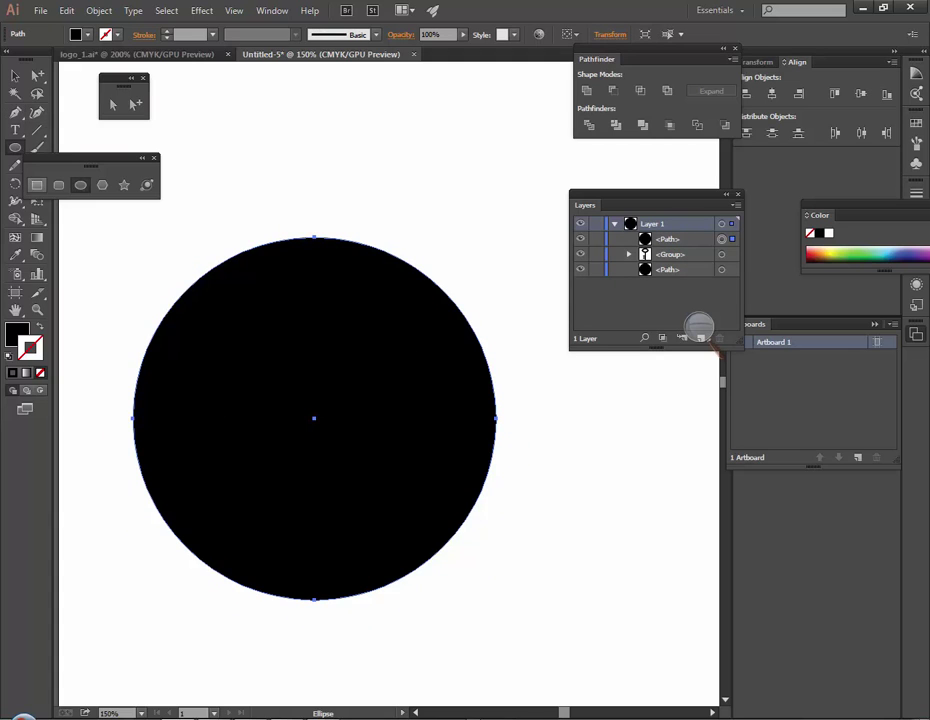
- Draw a rectangle over the circle's lower half, wider than the circle, and divide the two shapes with Pathfinder
key("m")
left_click_drag(97, 419, 580, 647)
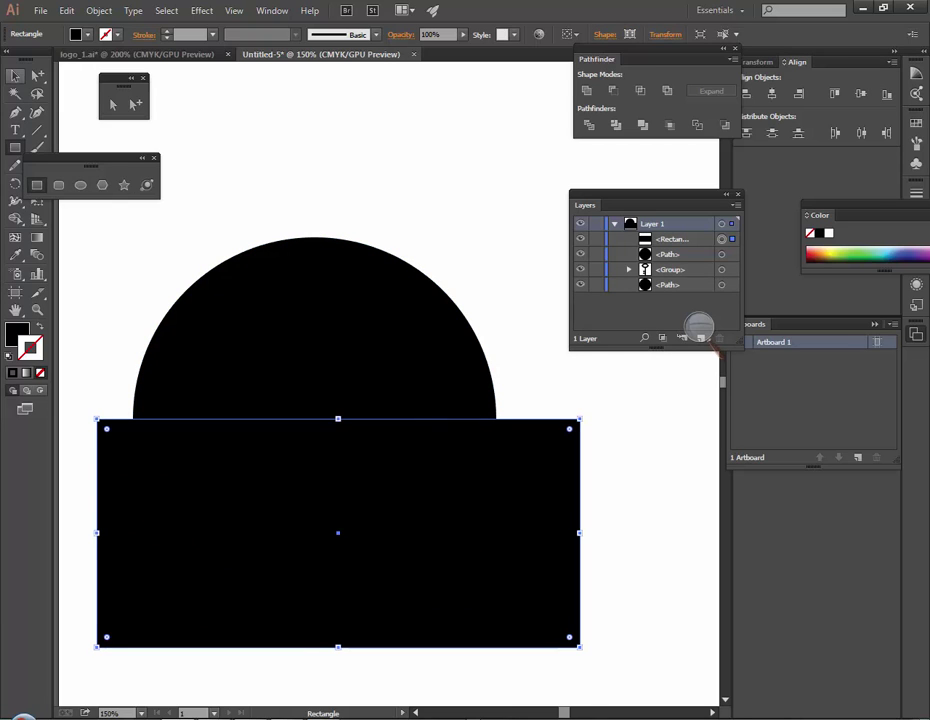
left_click(15, 76)
left_click(270, 335)
left_click(545, 490, "shift")
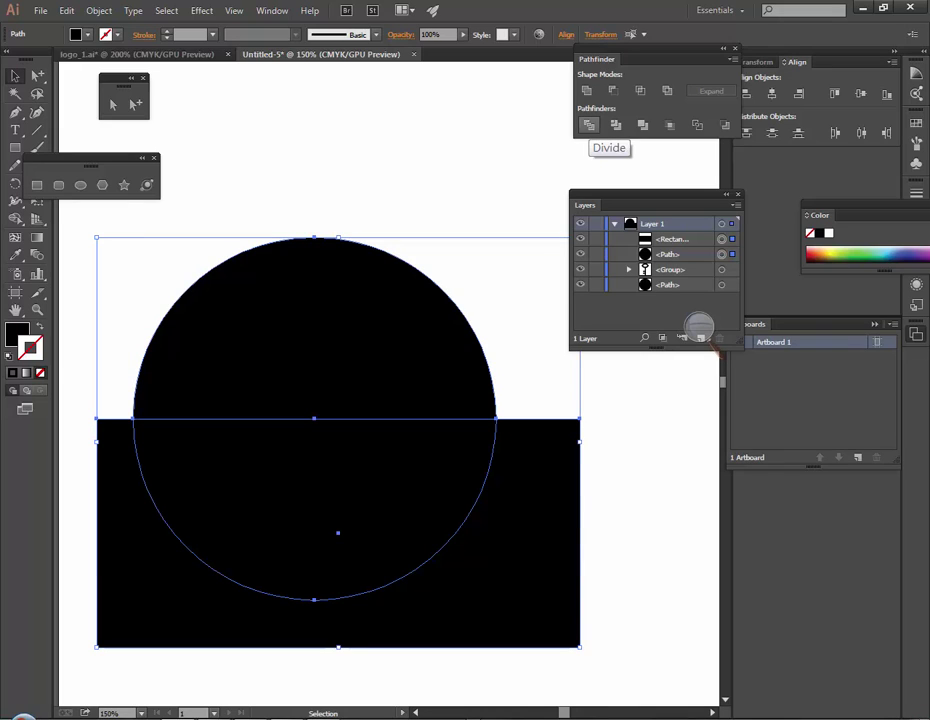
left_click(589, 124)
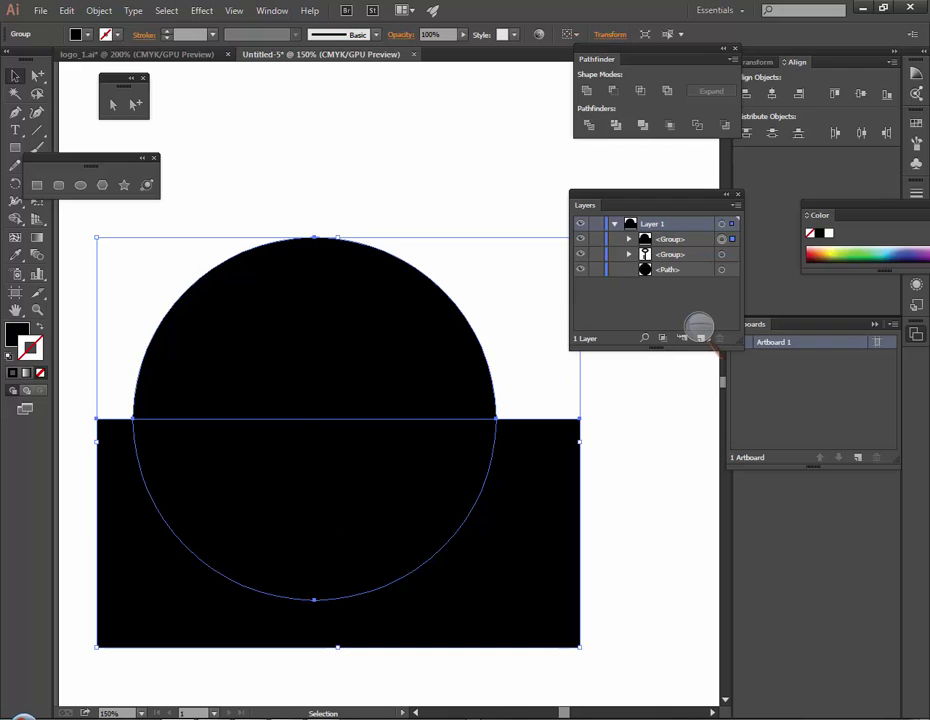
- Send the divided circle and rectangle group to the back of the layer and clear the selection
left_click(670, 239)
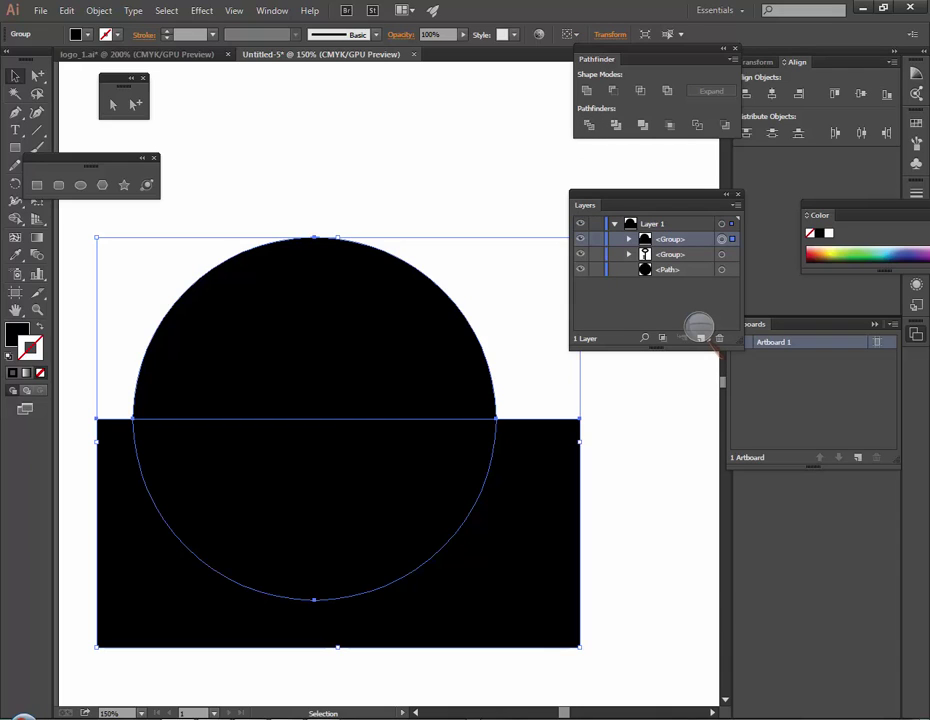
key("ctrl+shift+bracketleft")
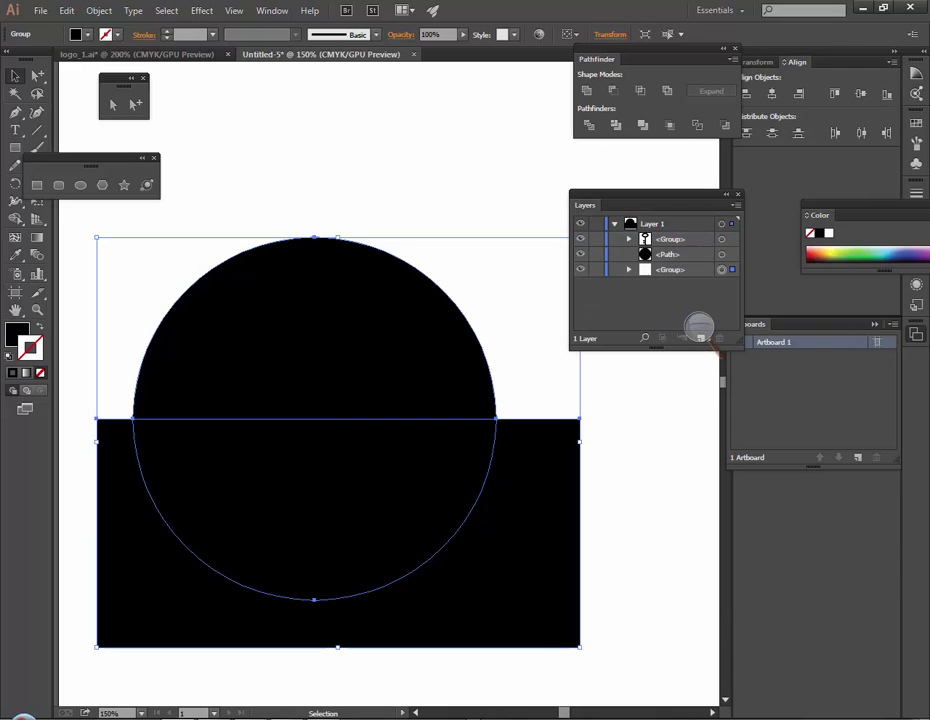
key("ctrl+shift+a")
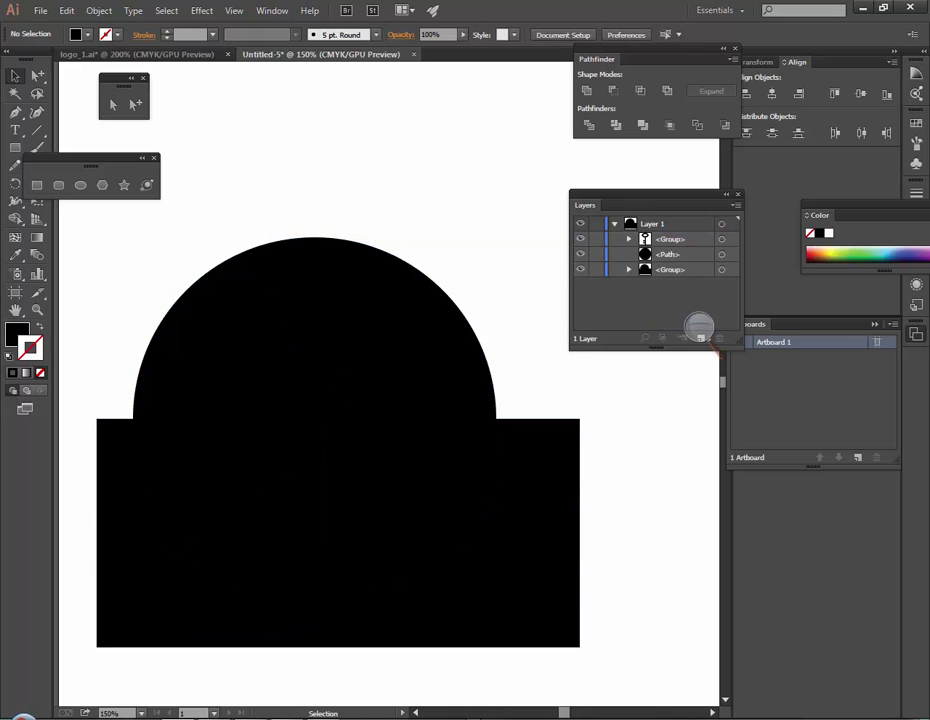
- Delete the leftover rectangle piece outside the circle with the Group Selection tool, keeping both circle halves
left_click(135, 104)
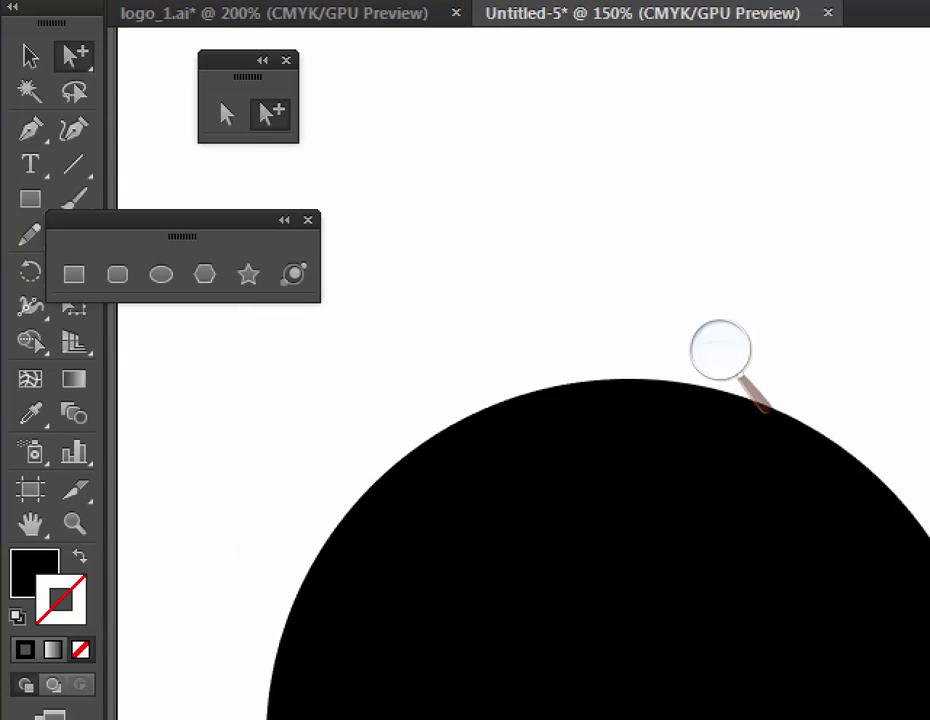
scroll(720, 350, "down", 5)
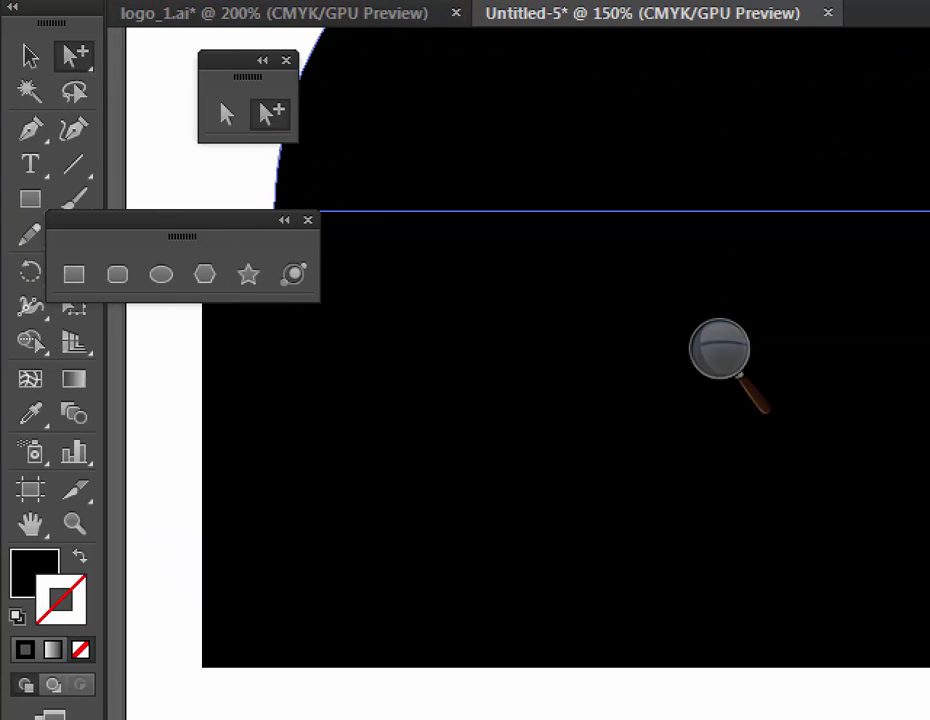
left_click_drag(620, 120, 573, 329)
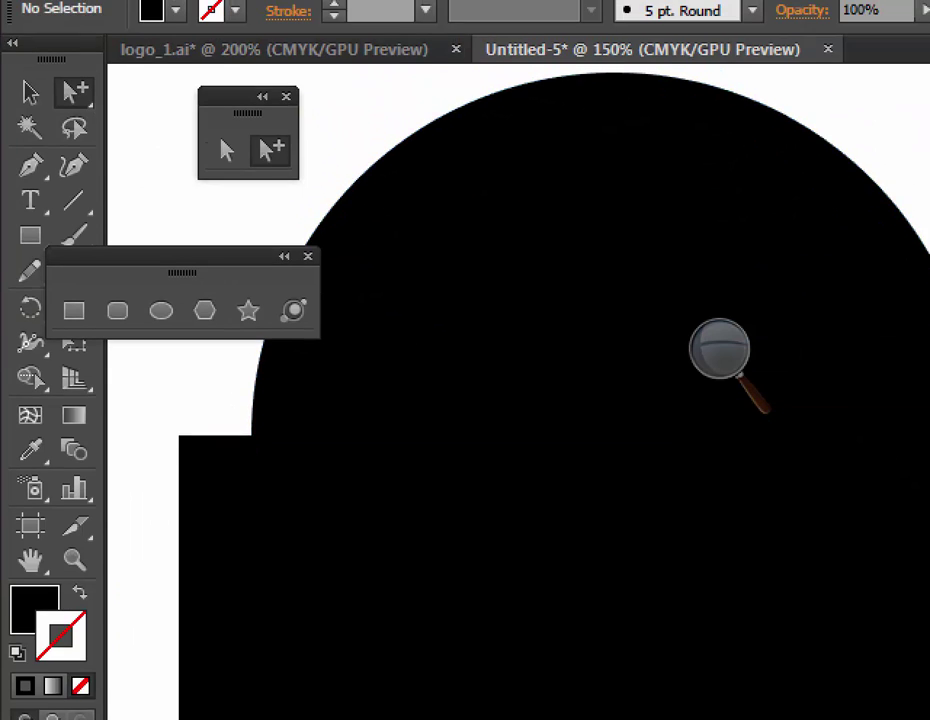
key("v")
key("ctrl+a")
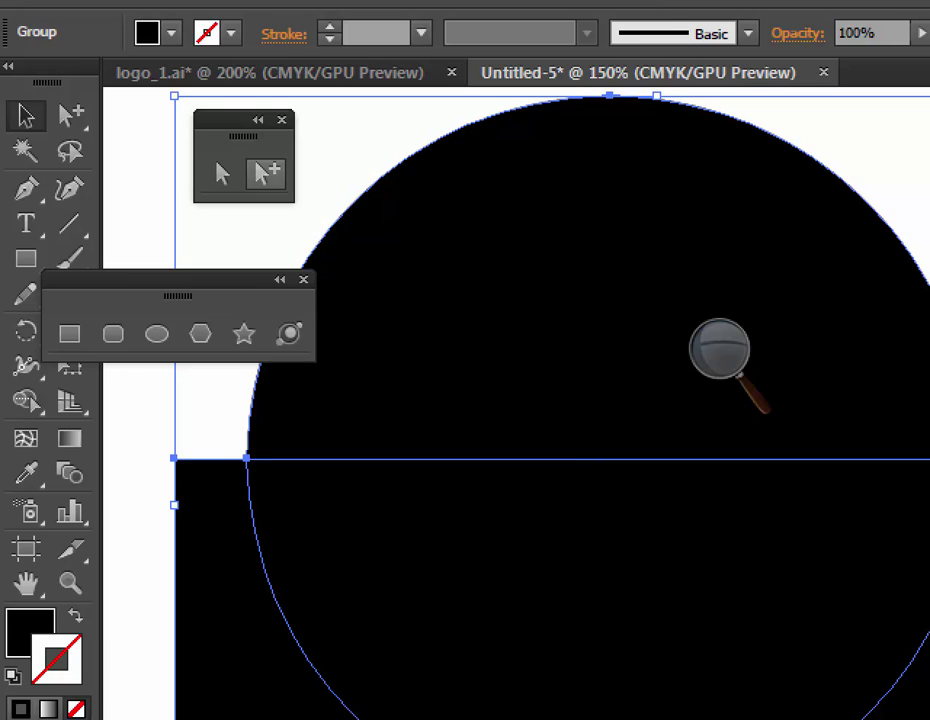
left_click(266, 174)
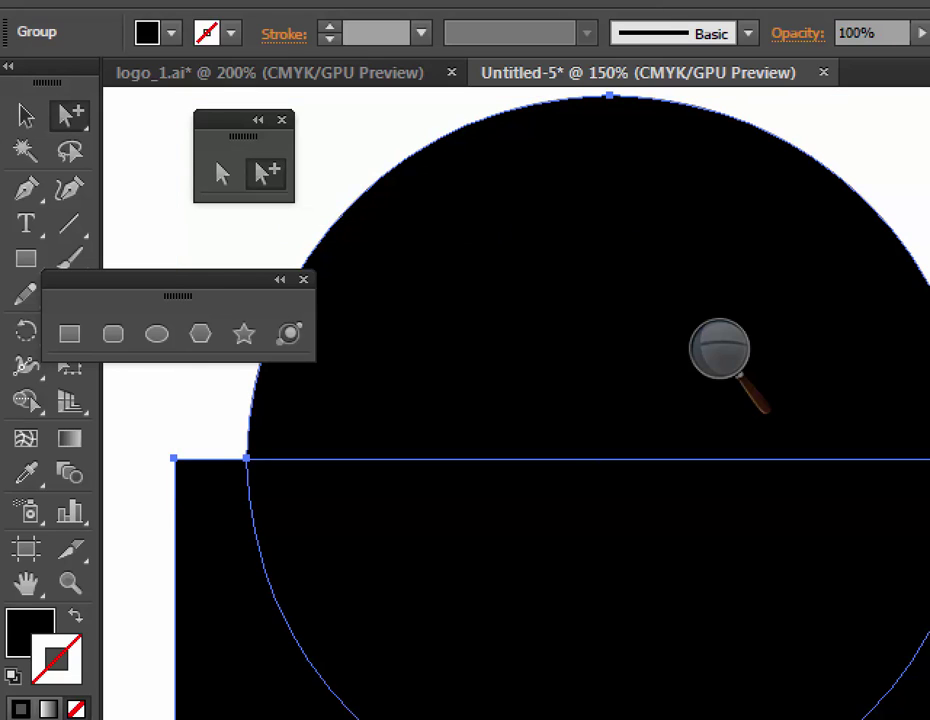
left_click(138, 518)
left_click(184, 525)
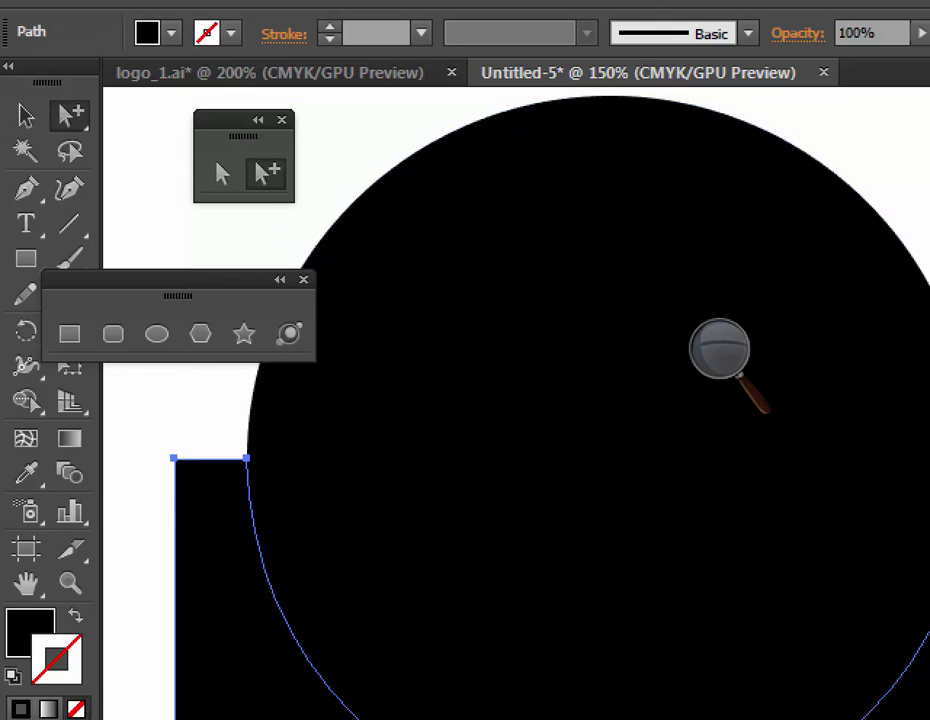
key("Delete")
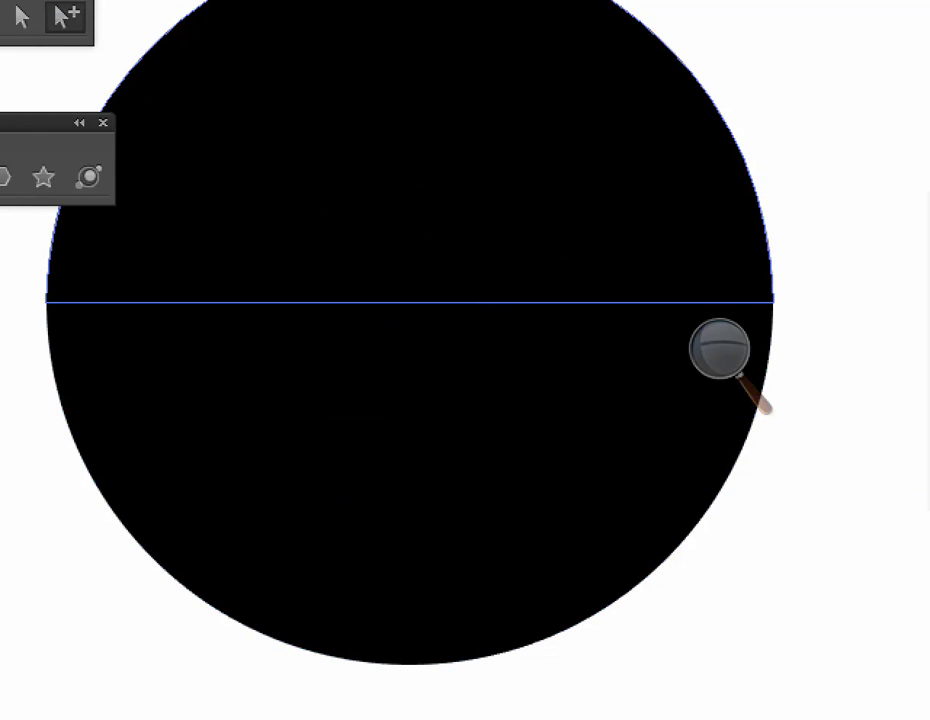
- Select the whole divided circle group on the artboard with the Selection tool
key("ctrl+minus")
key("ctrl+minus")
key("ctrl+minus")
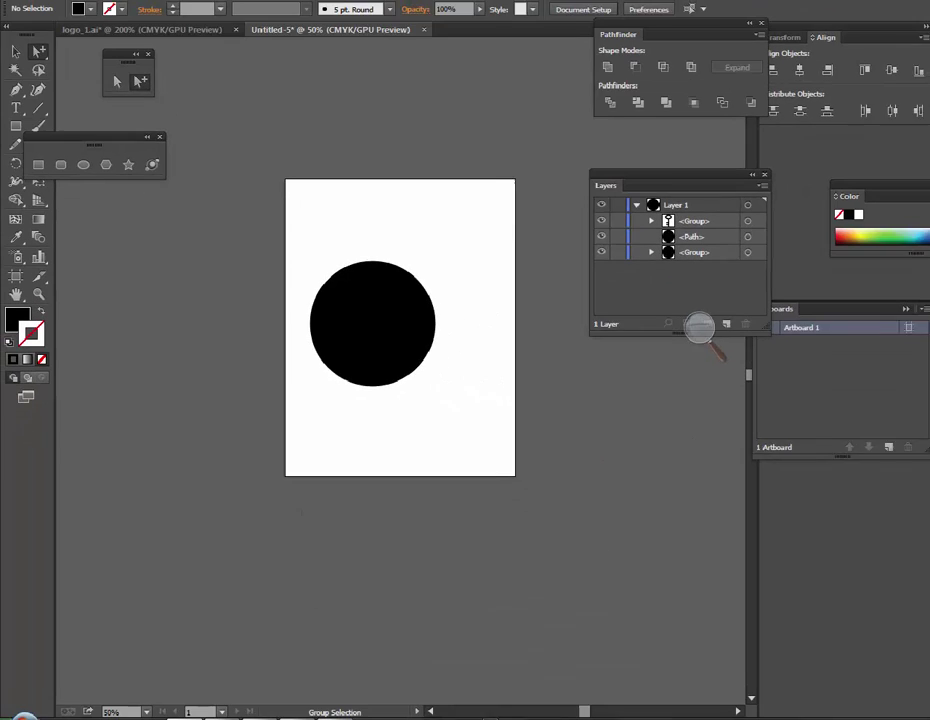
key("ctrl+equal")
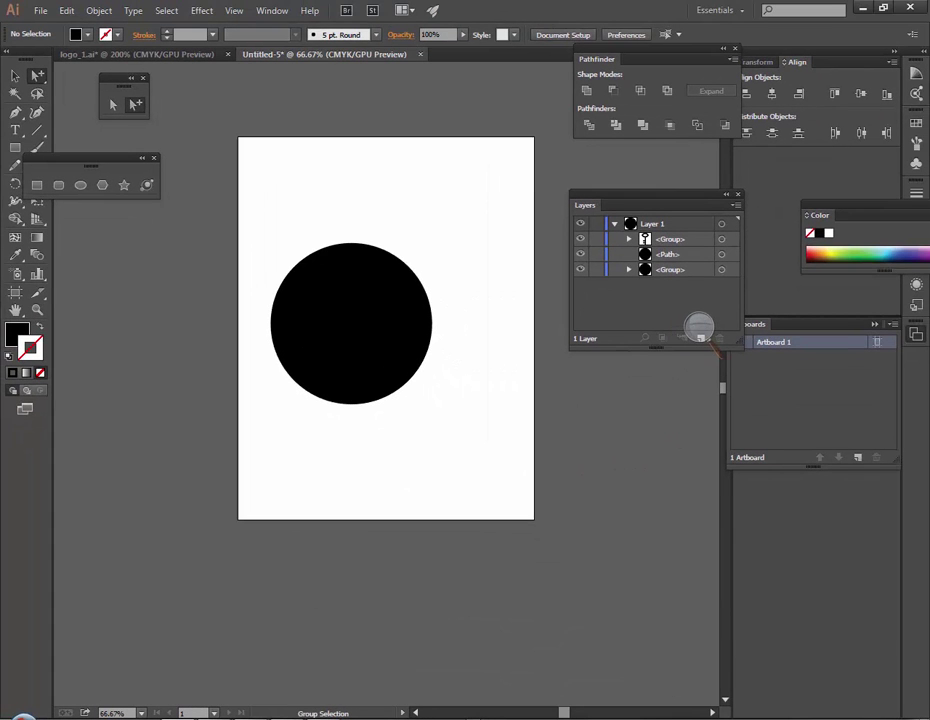
left_click(15, 76)
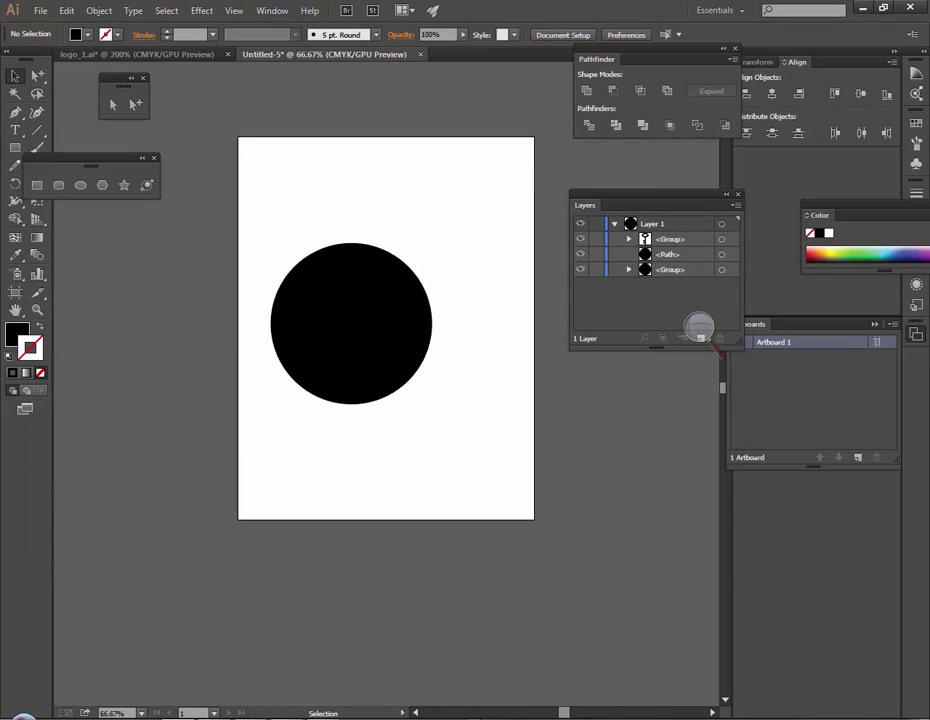
left_click(350, 285)
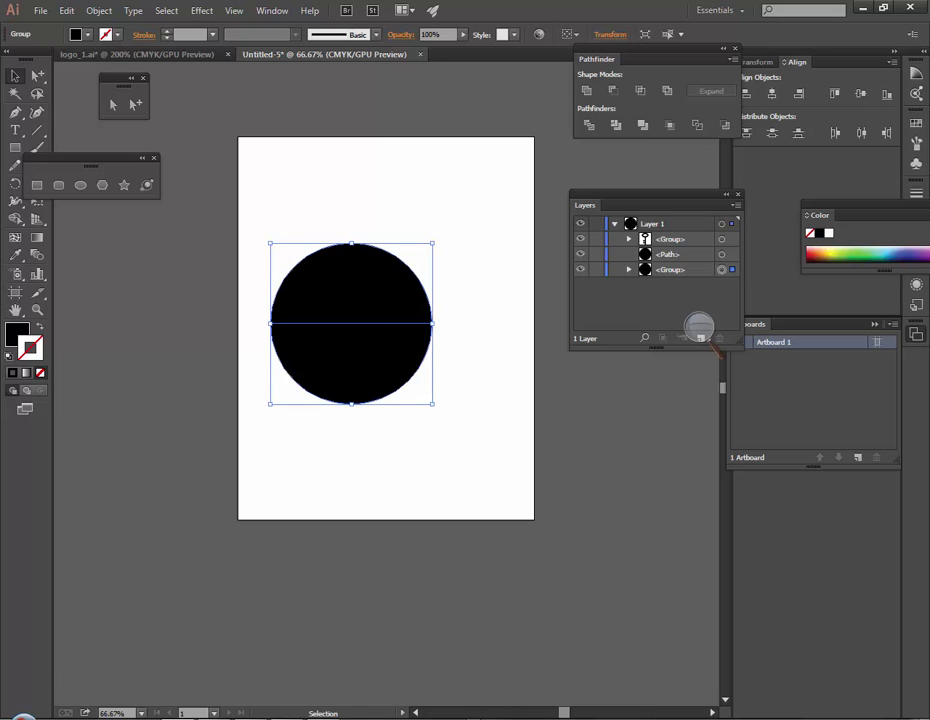
- Try to fill the divided circle with dark green 144F03
double_click(16, 334)
left_click_drag(226, 148, 226, 185)
left_click(194, 182)
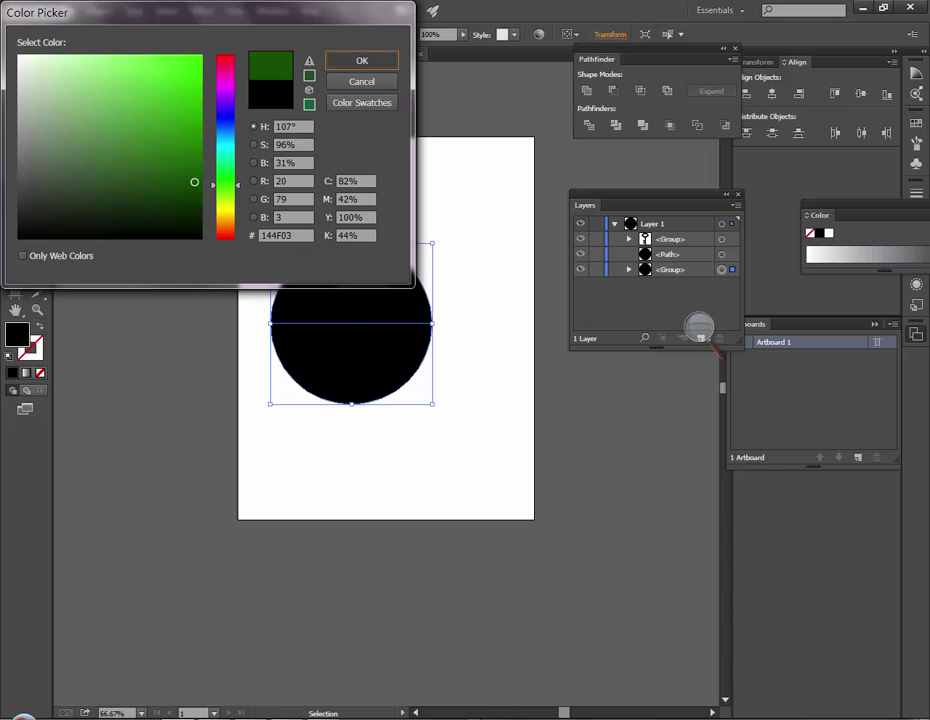
left_click(362, 60)
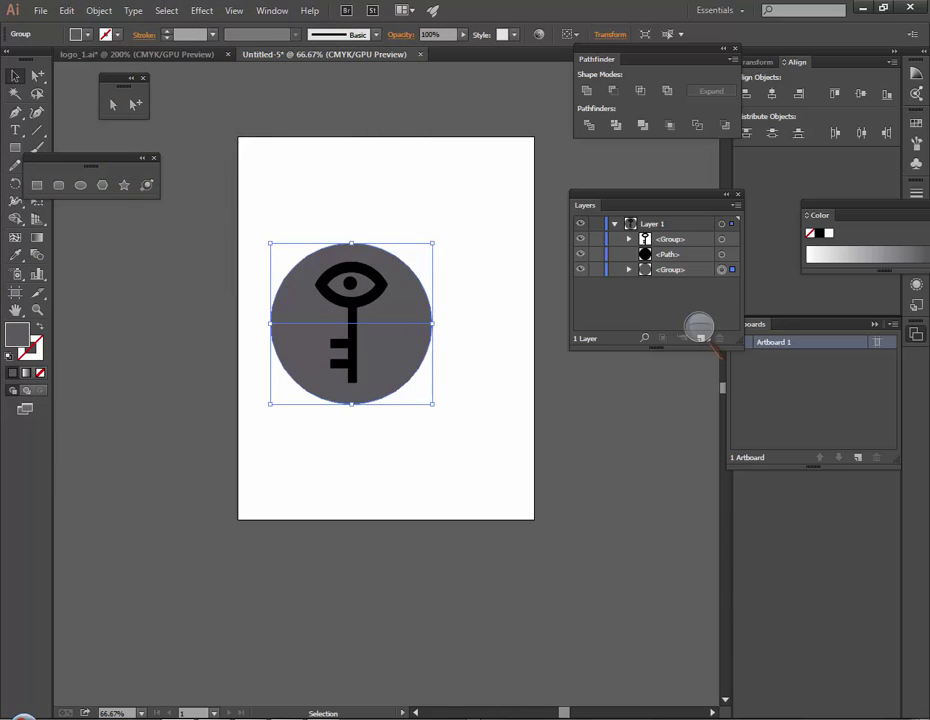
double_click(17, 335)
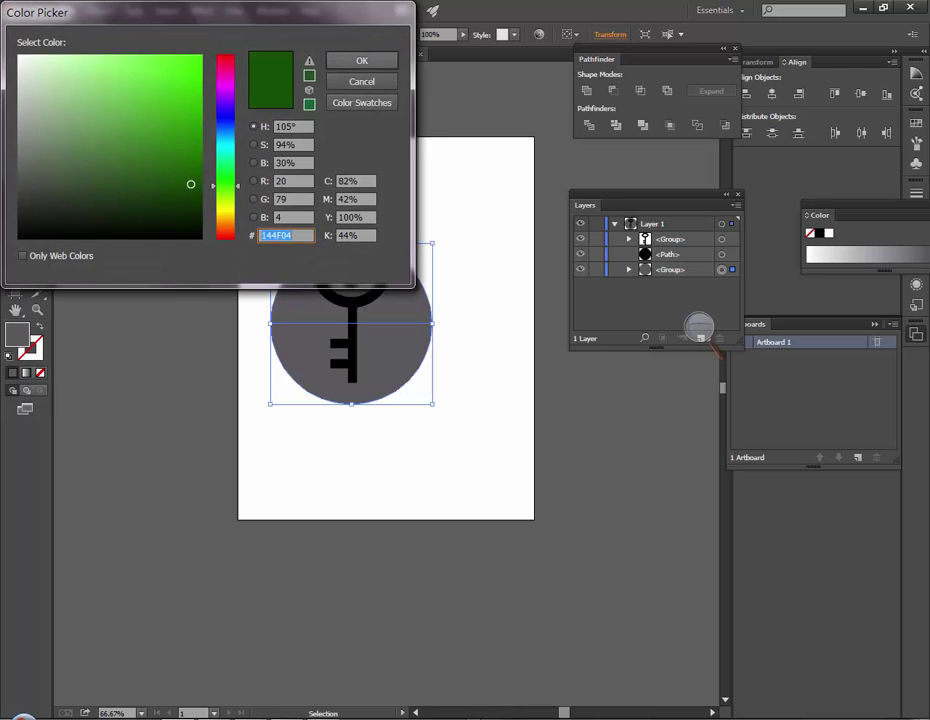
left_click(362, 60)
- Change the color spectrum from Grayscale to CMYK and fill the divided circle behind the key with bright green
left_click_drag(820, 215, 637, 59)
left_click(733, 59)
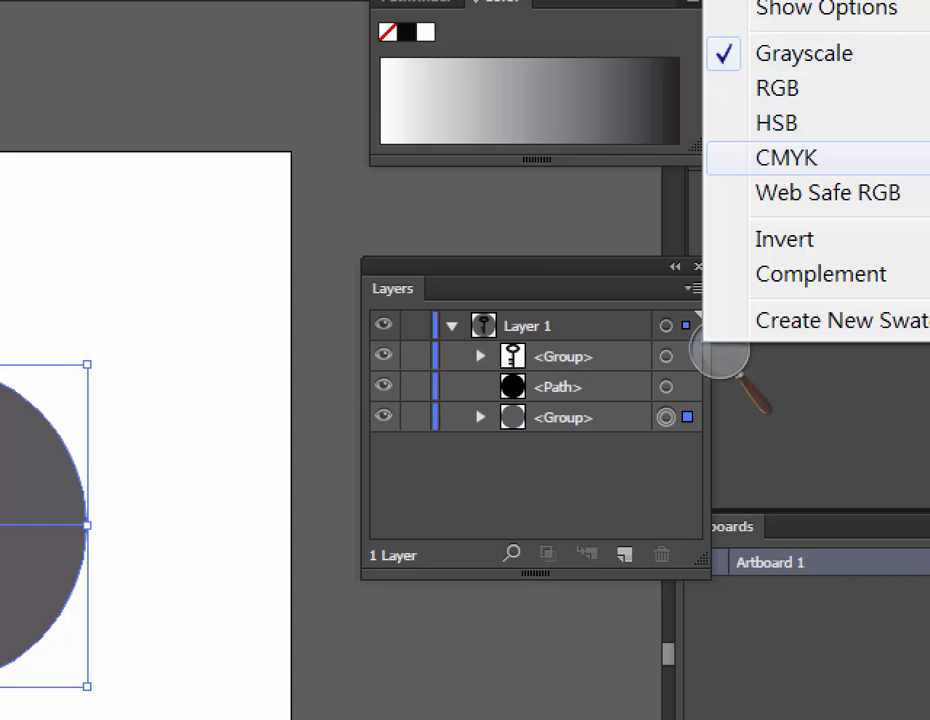
left_click(786, 157)
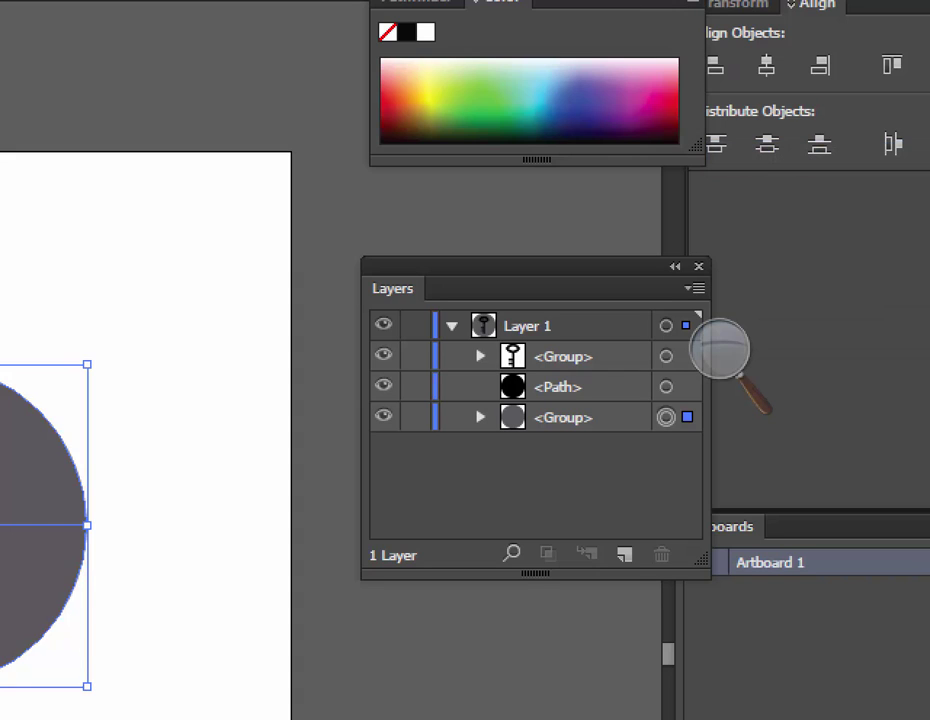
left_click(407, 32)
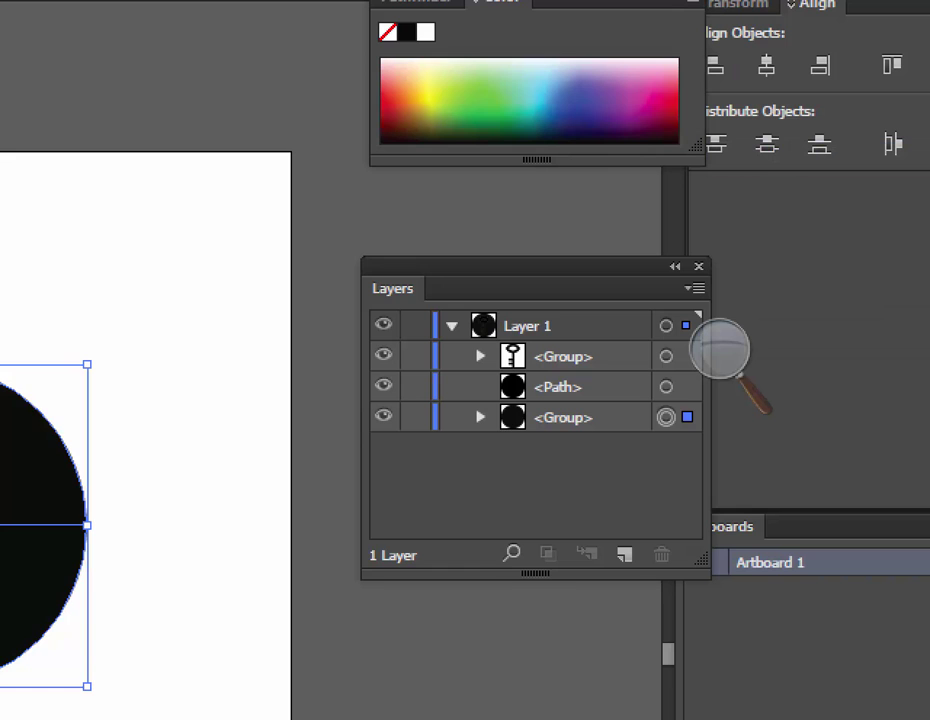
left_click(497, 106)
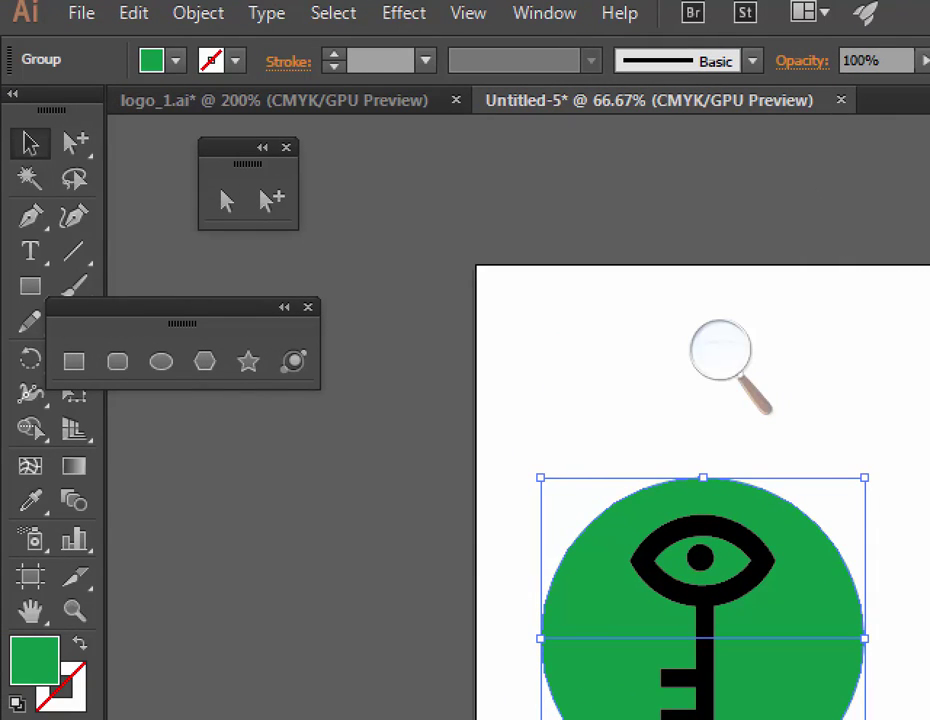
key("ctrl+shift+a")
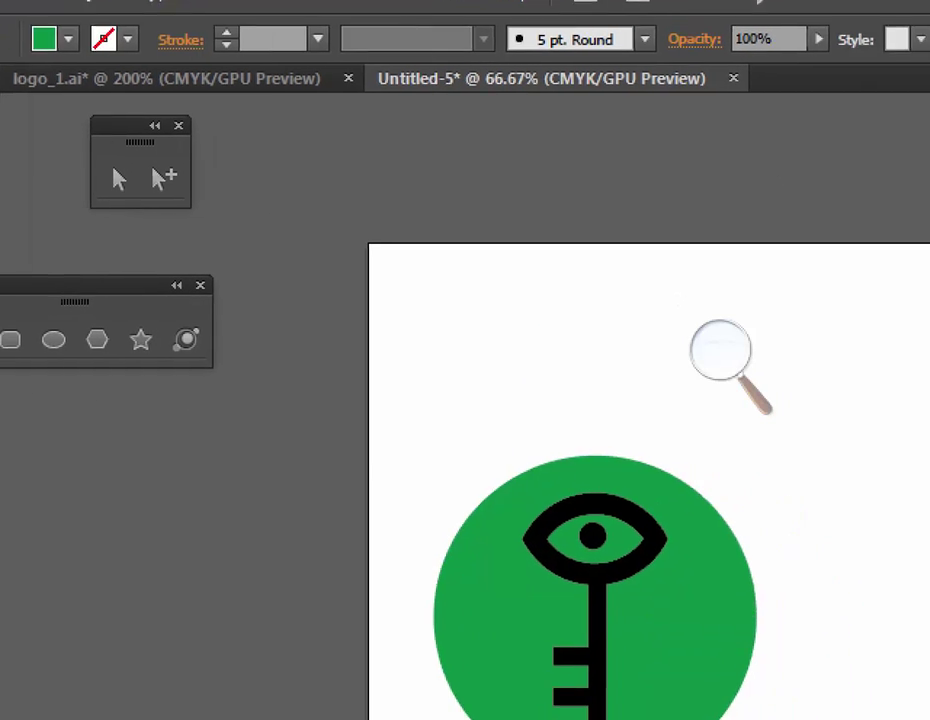
- Select the circle's lower half together with the key shape and split them with Pathfinder Divide
scroll(640, 480, "down", 1)
left_click_drag(620, 640, 559, 449)
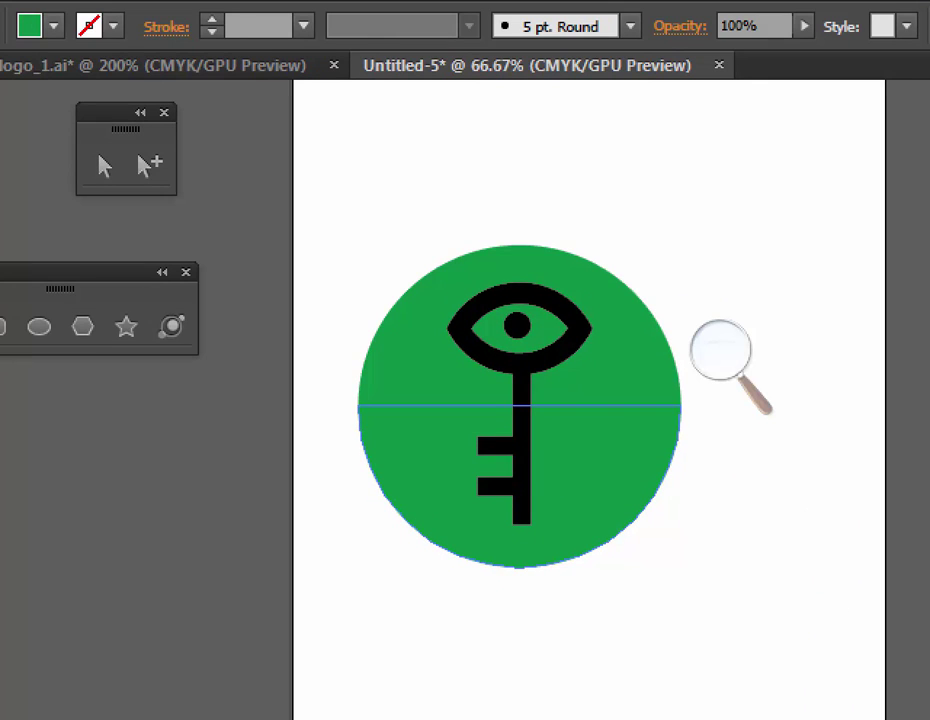
left_click(600, 460)
key("ctrl+shift+a")
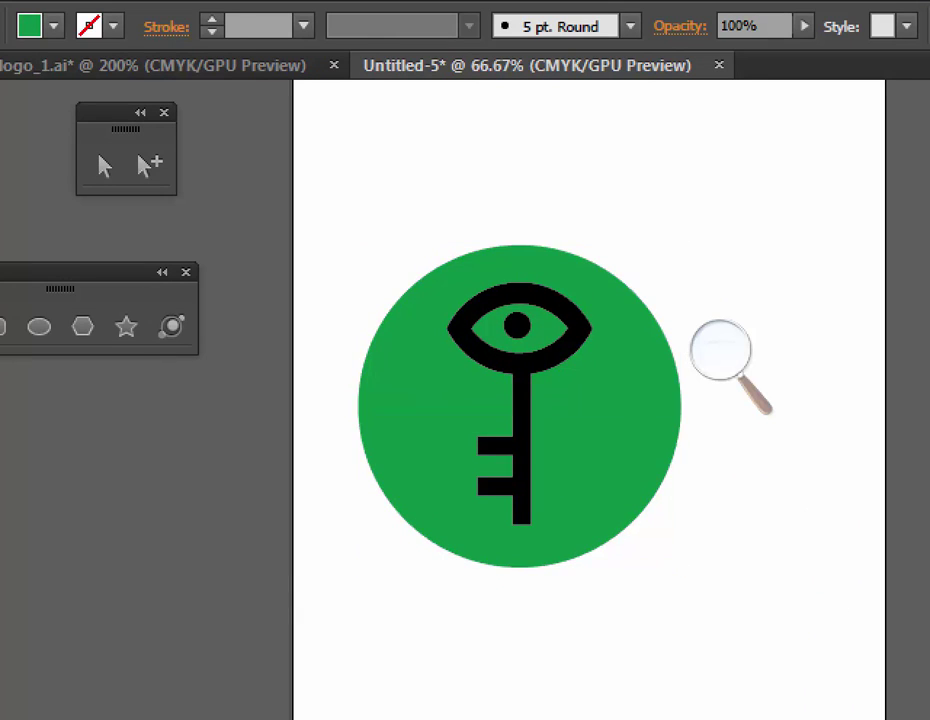
left_click_drag(600, 460, 684, 469)
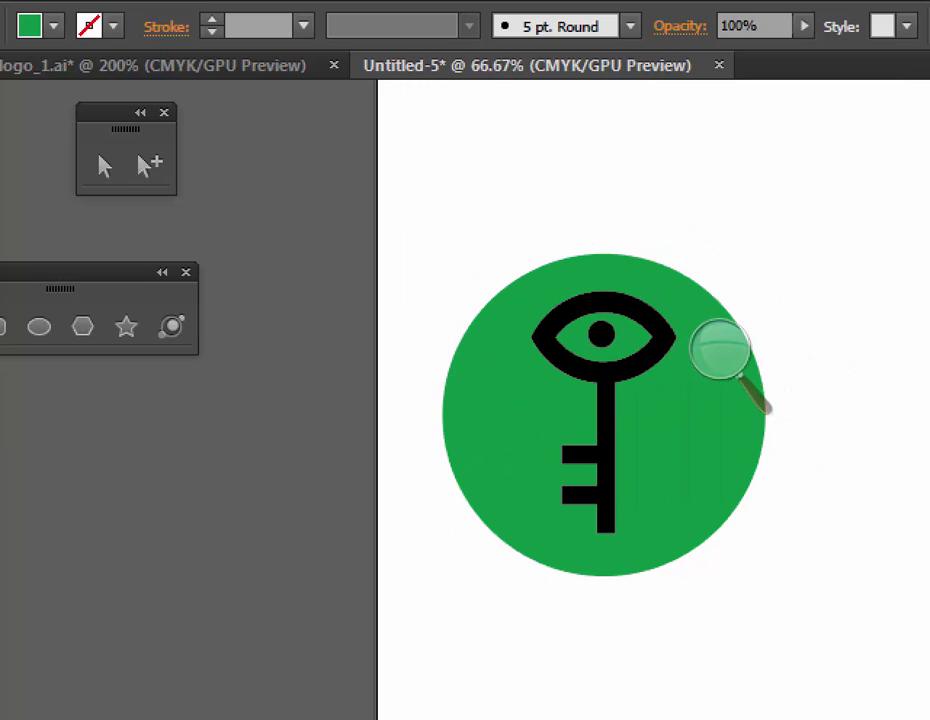
left_click(148, 166)
left_click(530, 470)
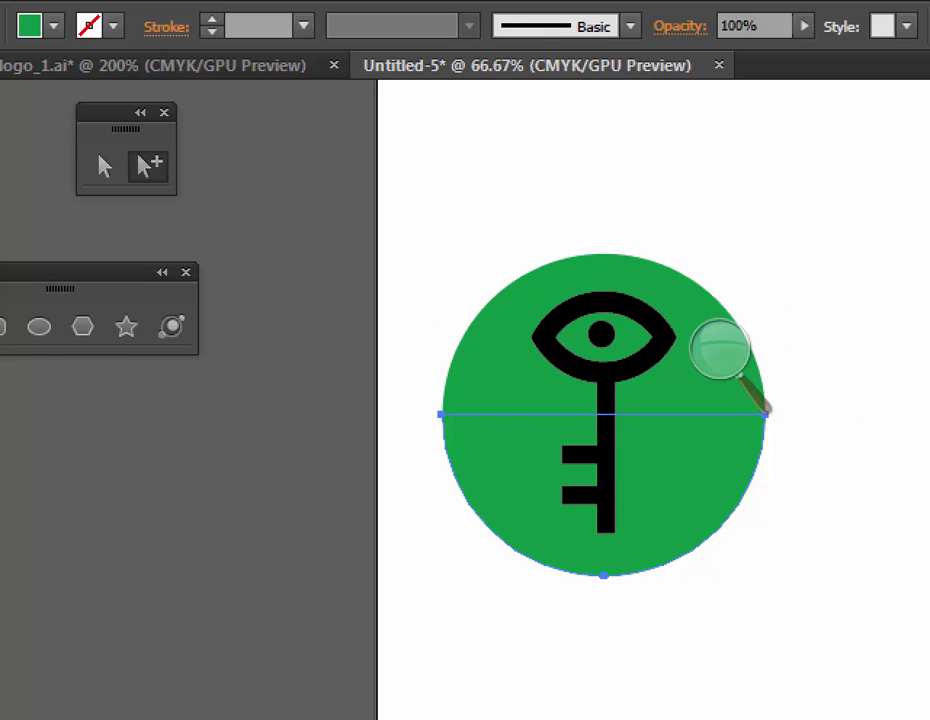
left_click(603, 447, "shift")
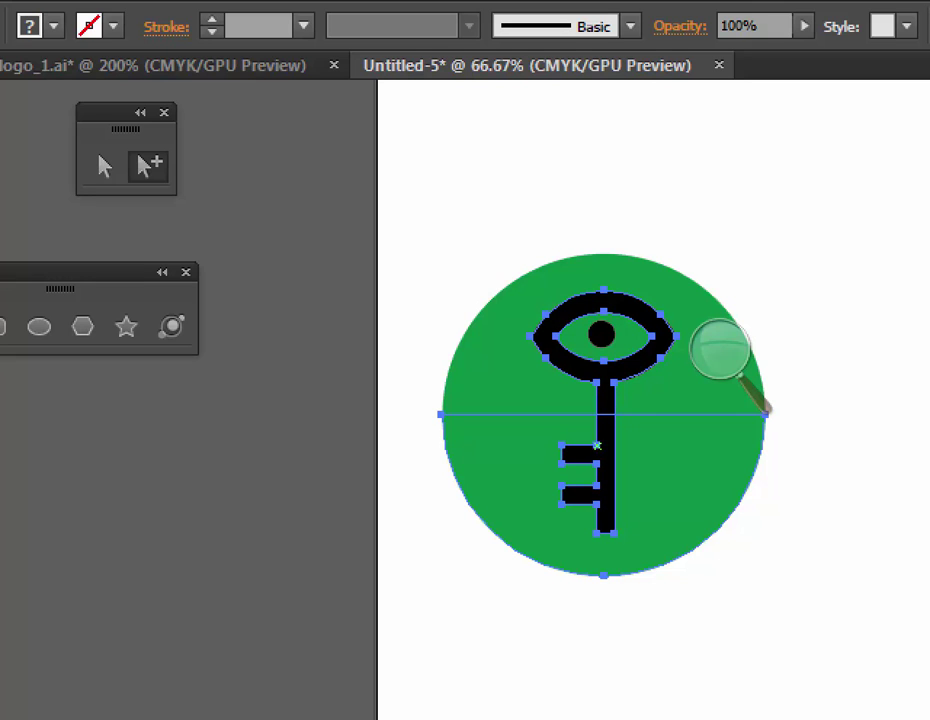
left_click_drag(90, 272, 151, 295)
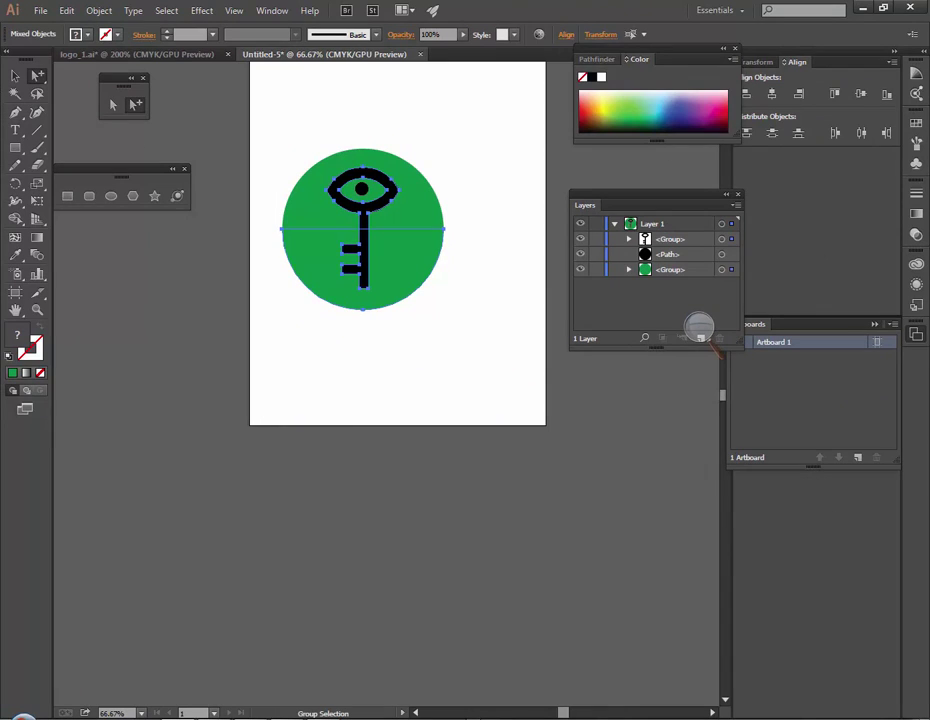
left_click(597, 59)
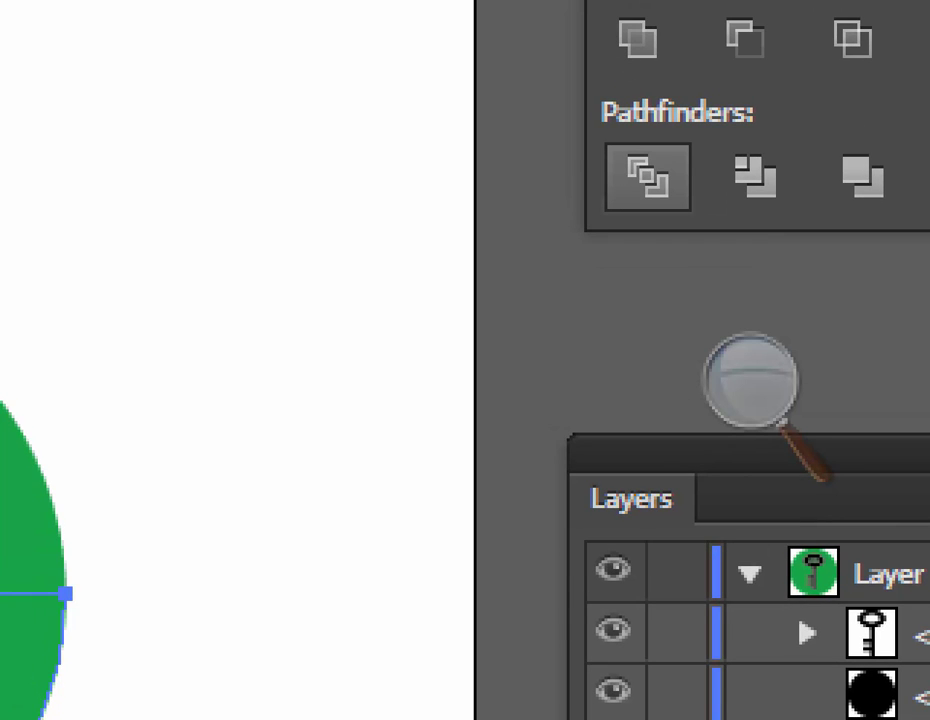
left_click(648, 176)
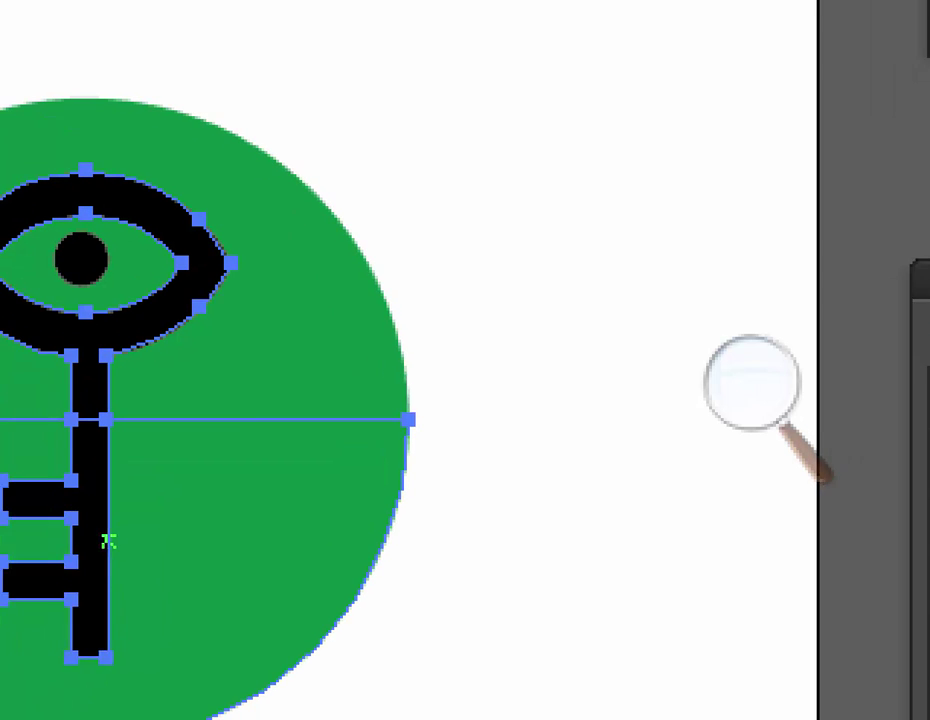
- Fill the key's lower part with the circle's green and the circle's lower half with the key's black using the Eyedropper, then deselect everything
left_click(400, 630)
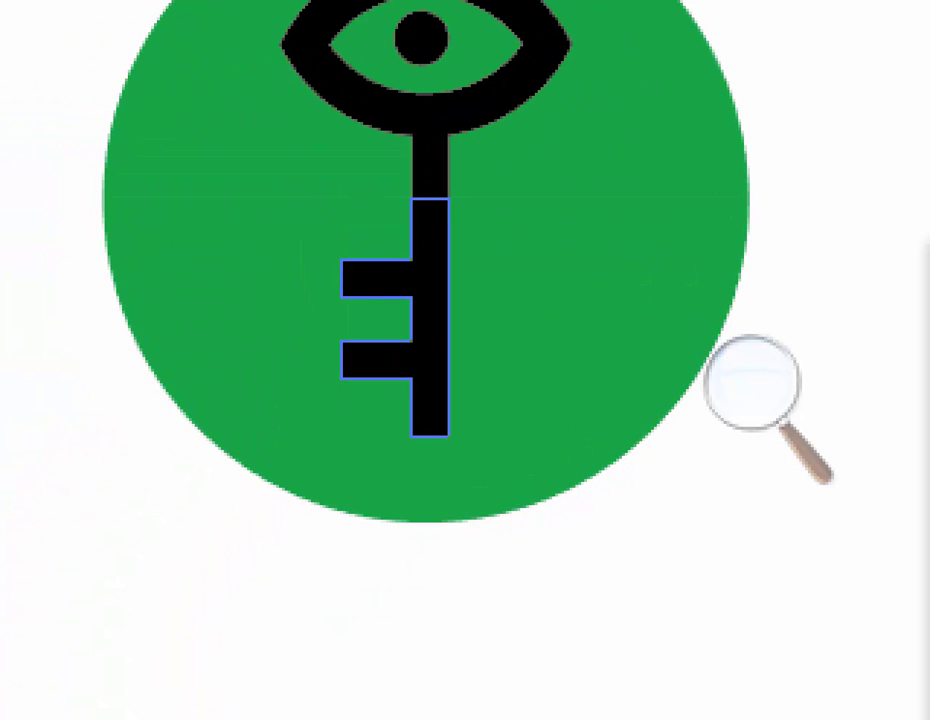
left_click(448, 215)
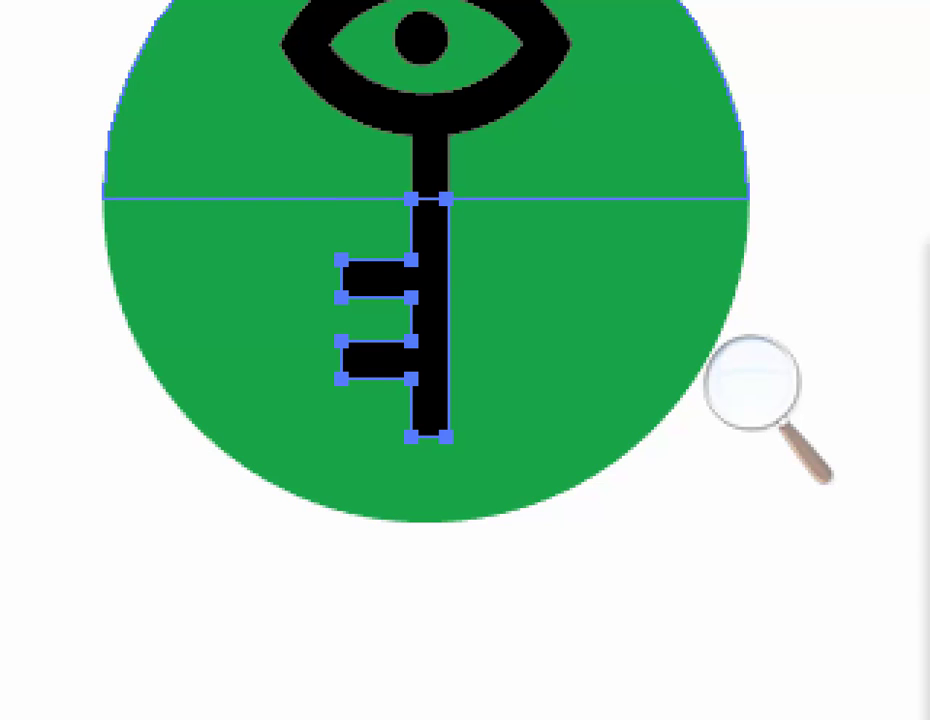
left_click(600, 130)
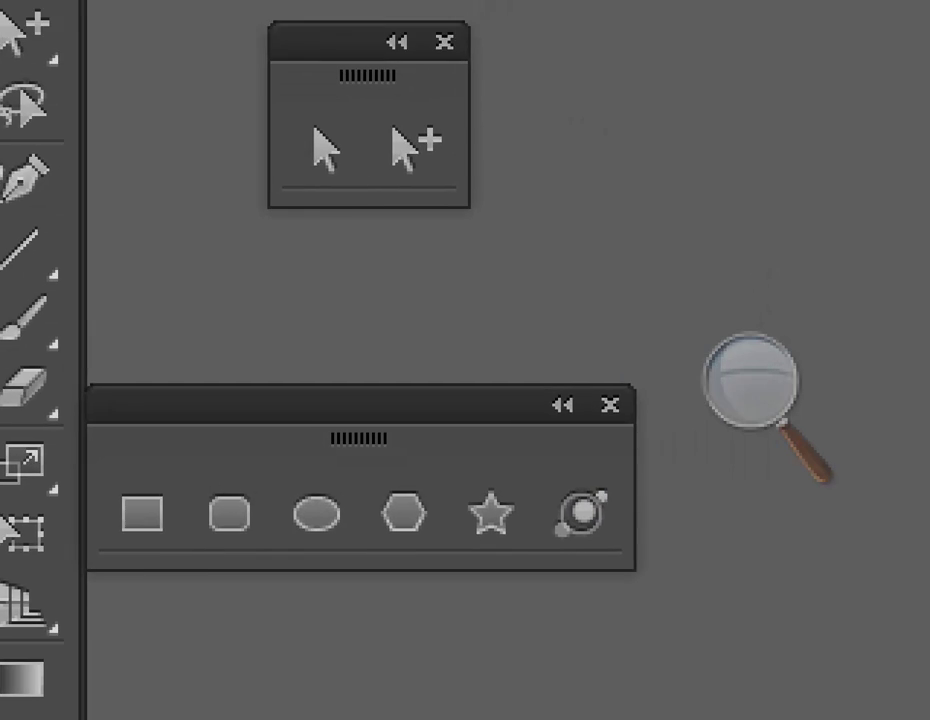
left_click(412, 151)
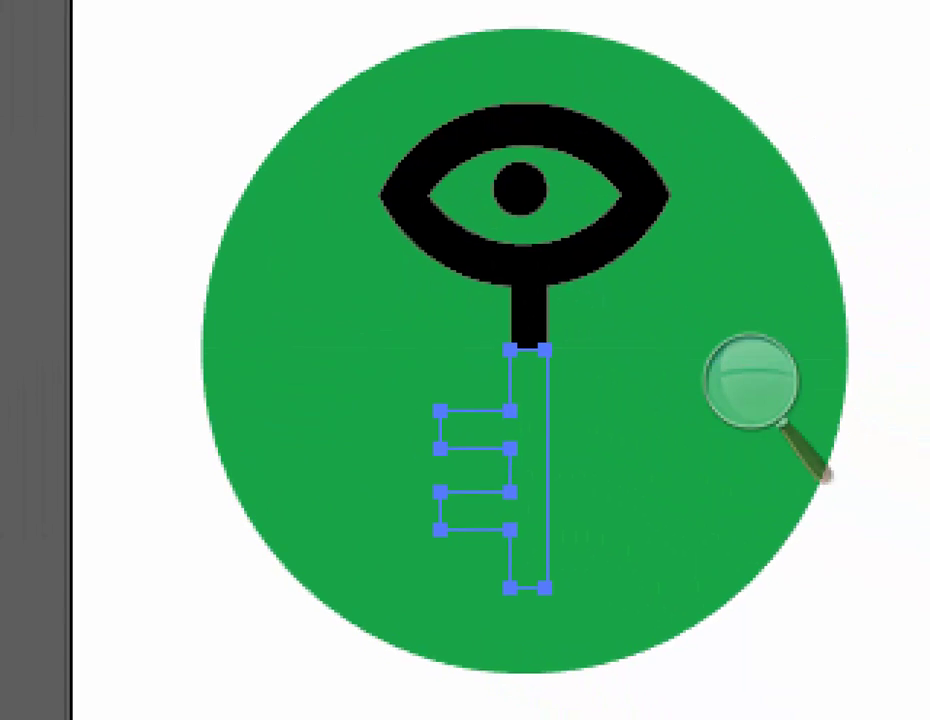
left_click(547, 460)
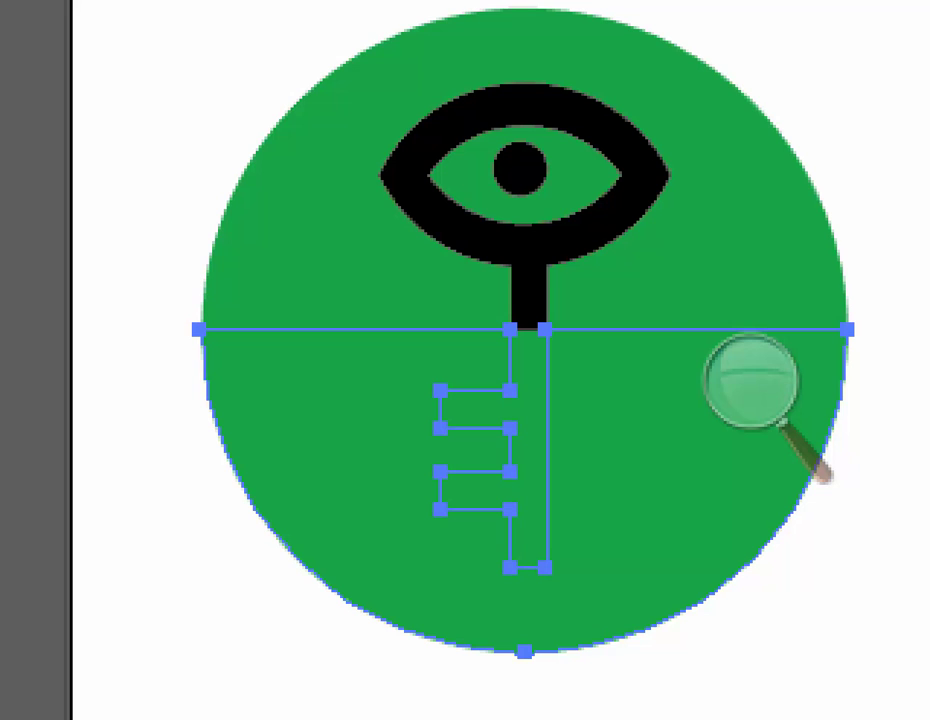
key("ctrl+8")
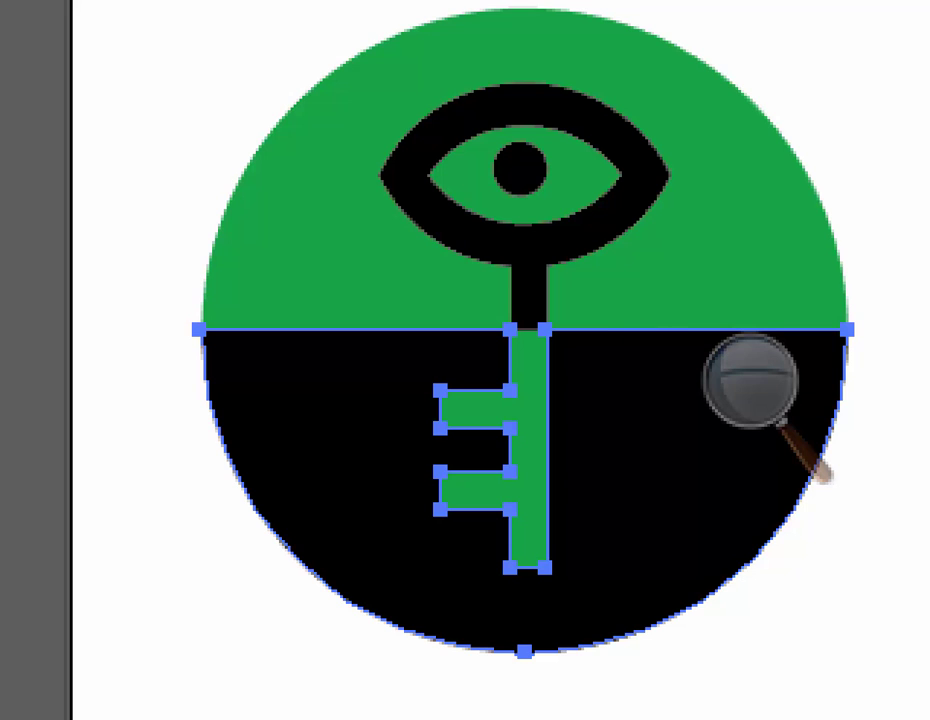
right_click(285, 519)
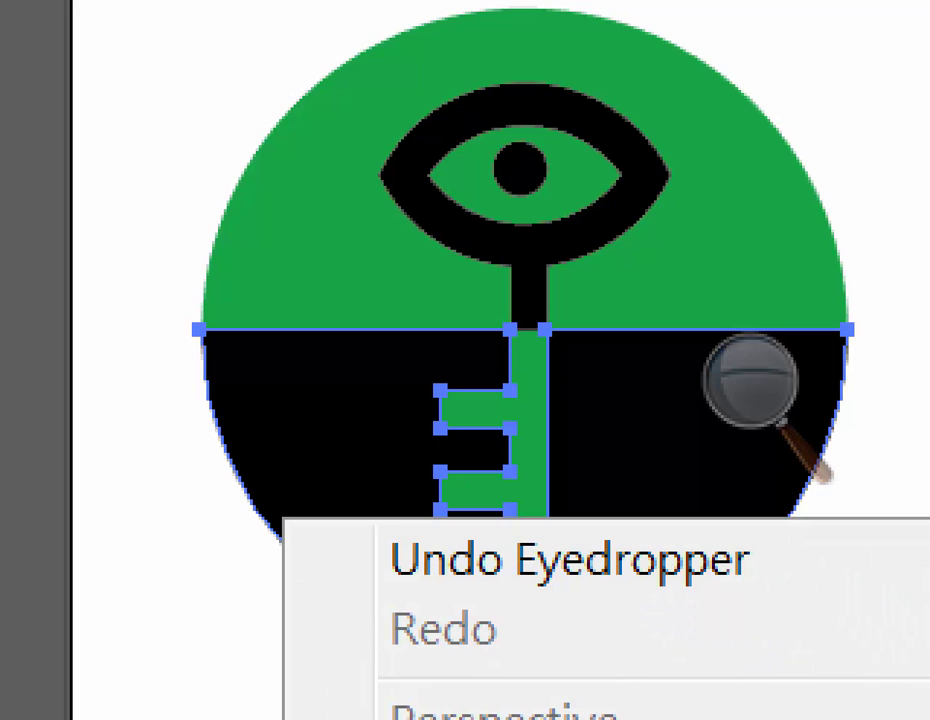
key("Escape")
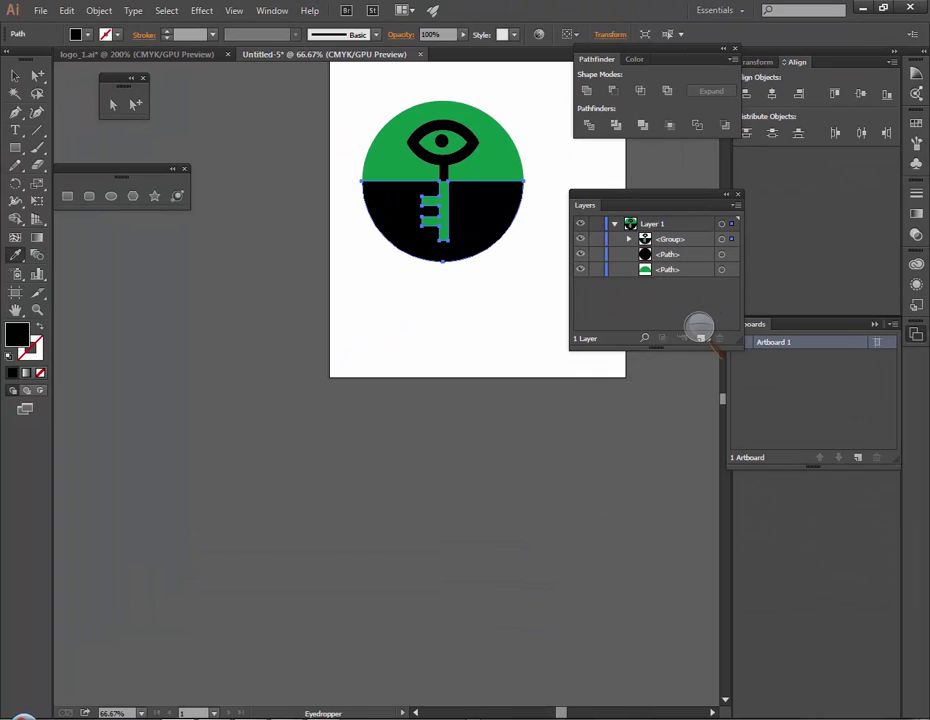
key("v")
key("ctrl+shift+a")
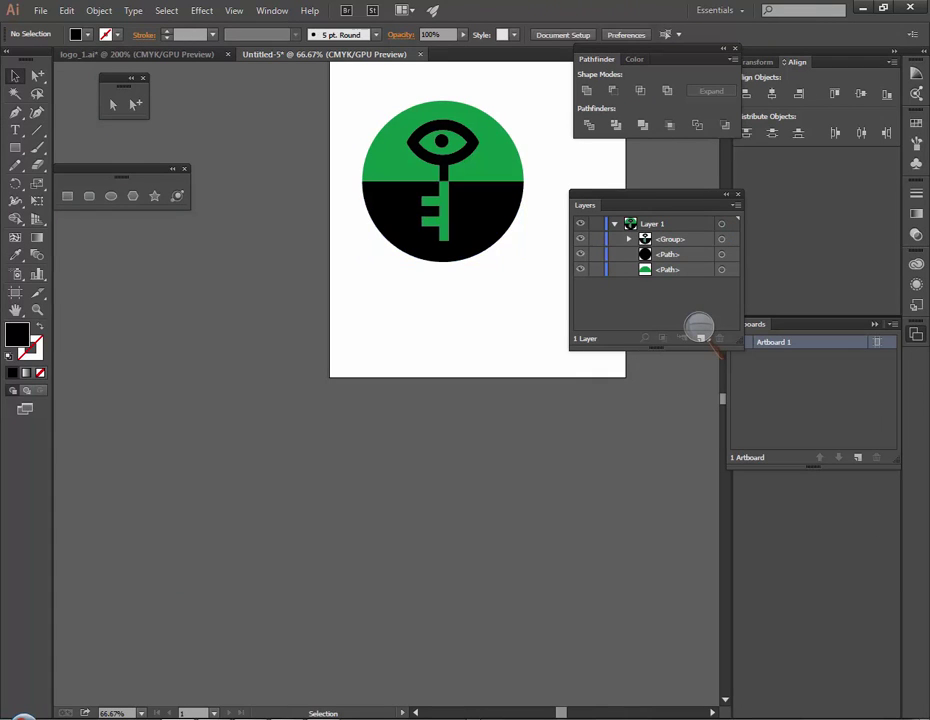
- Collapse Layer 1 and add a new layer above it
left_click(614, 224)
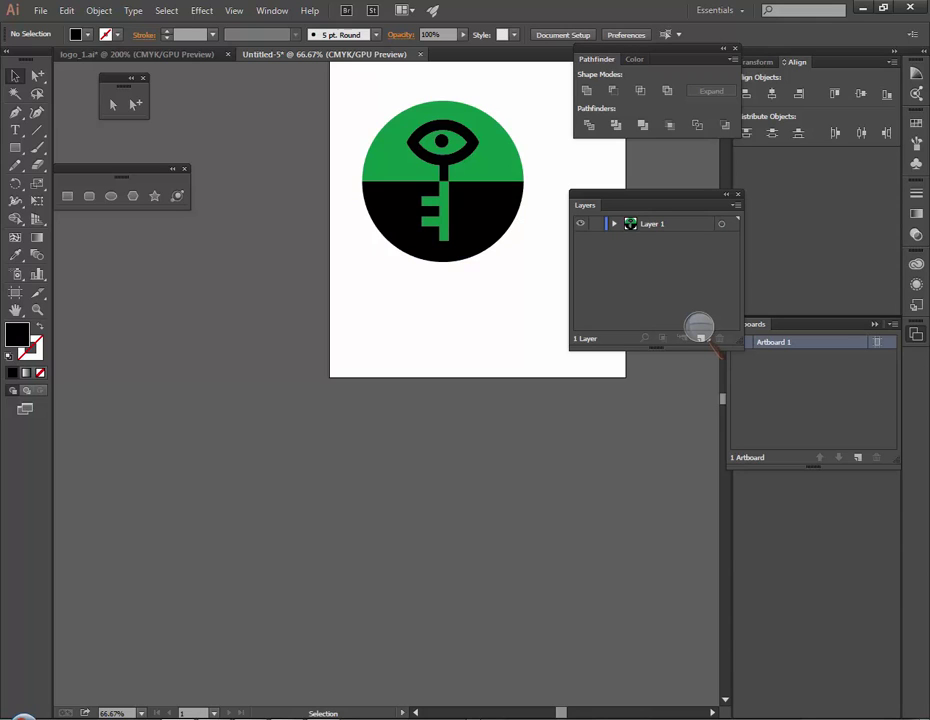
left_click_drag(652, 195, 651, 157)
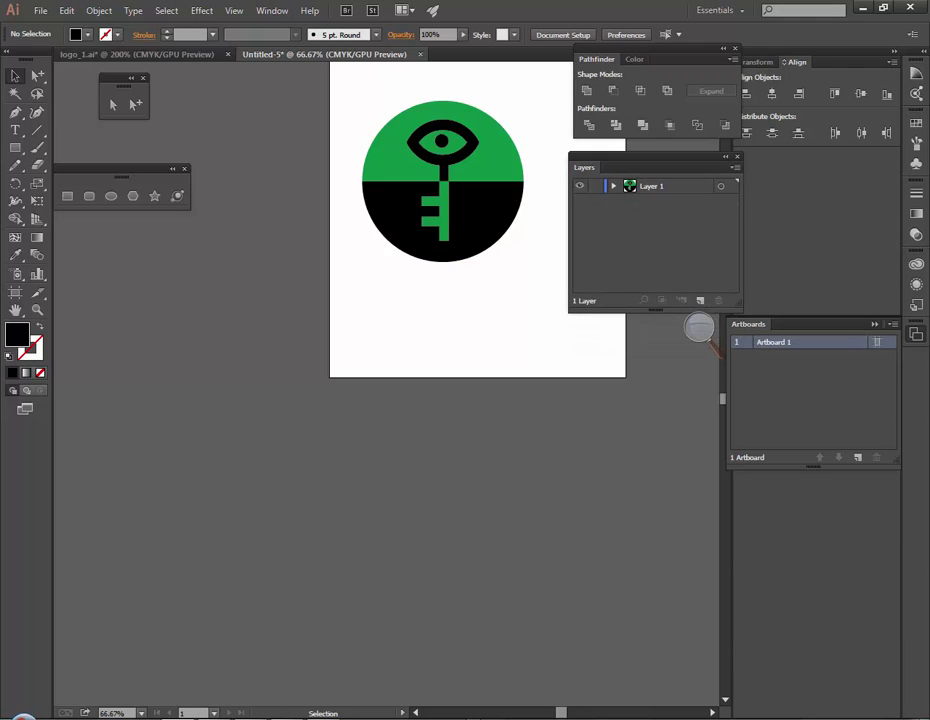
left_click(700, 300)
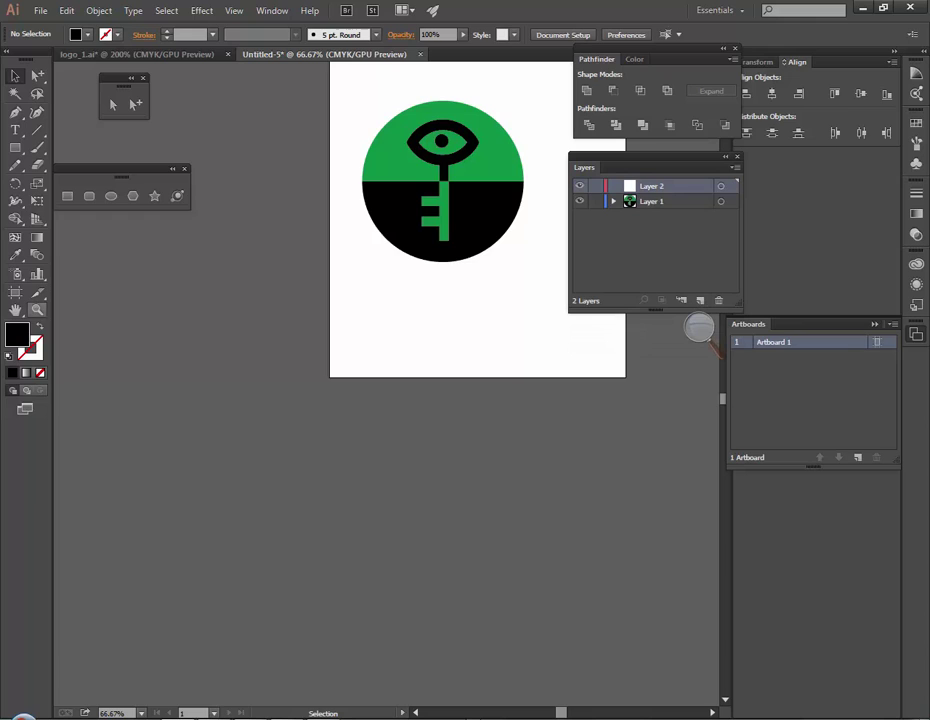
- Draw a black circle about 405 pt wide centred on the logo on Layer 2 and place Layer 2 below Layer 1
left_click(111, 196)
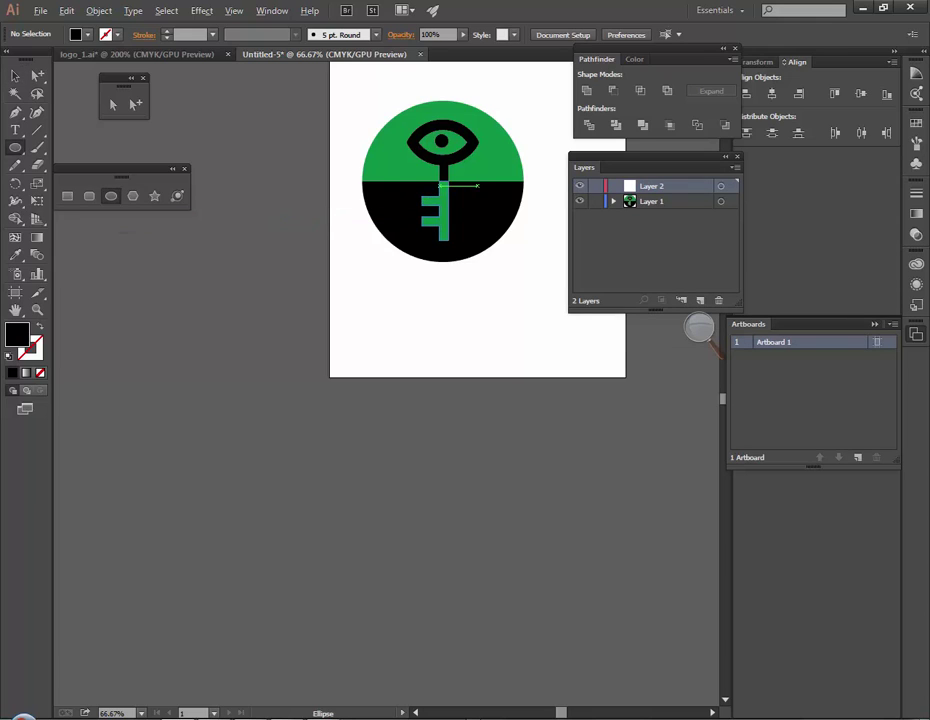
left_click_drag(442, 181, 526, 283)
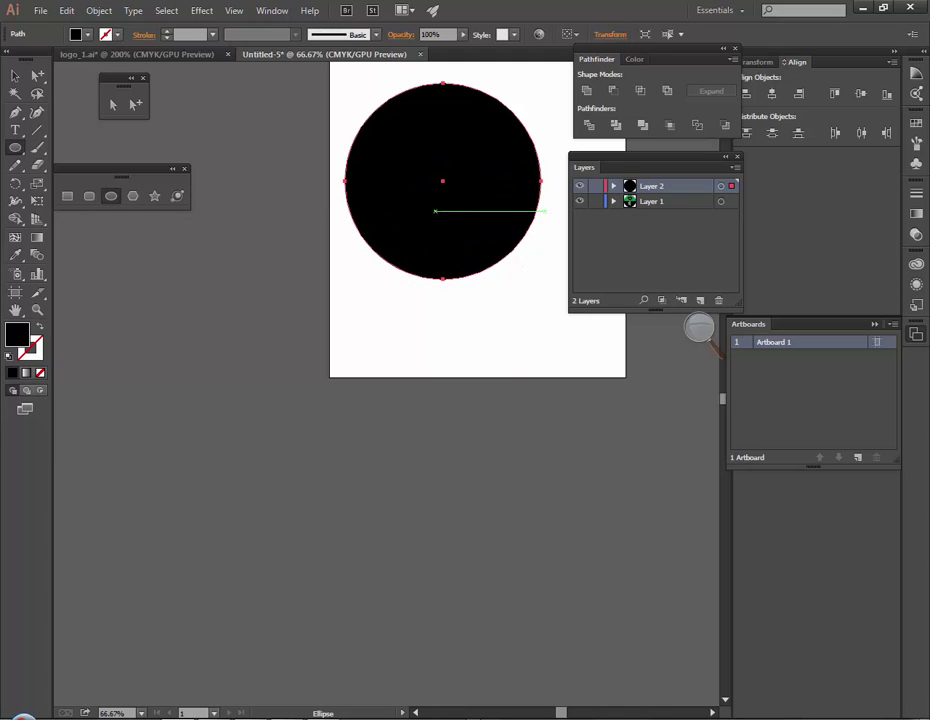
left_click_drag(656, 187, 656, 210)
left_click(500, 332)
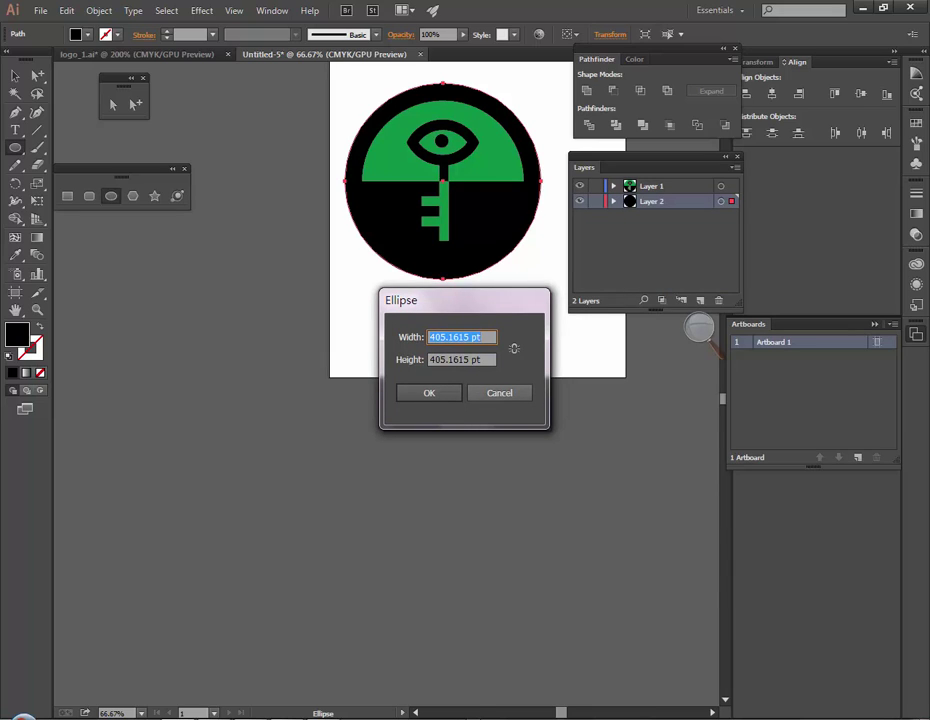
key("Escape")
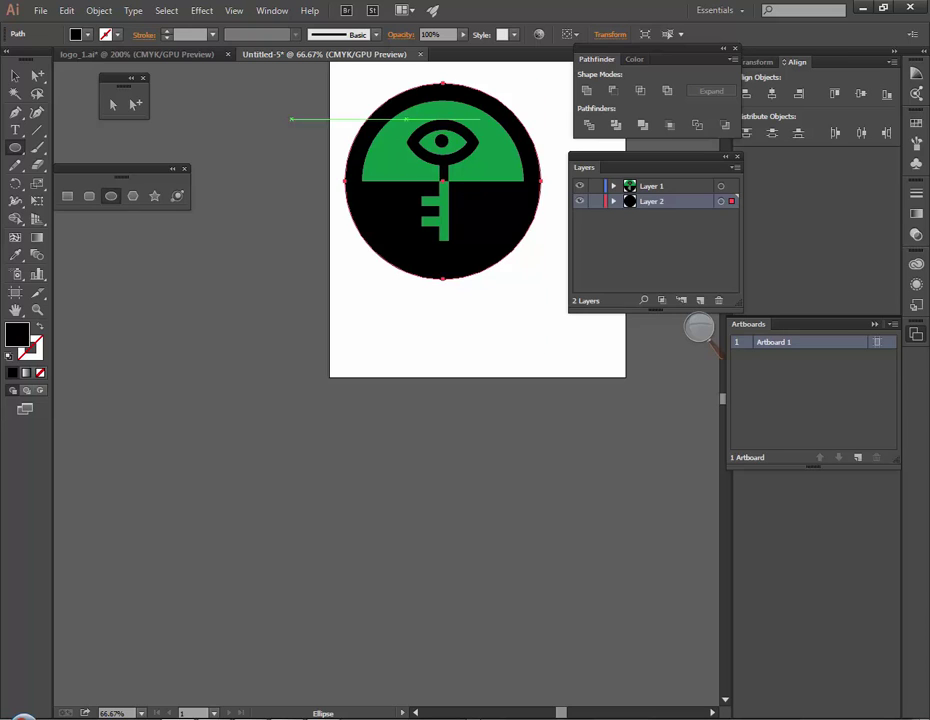
- Check the finished logo_1.ai for reference and draw a small black square above the eye in the green half
left_click(140, 54)
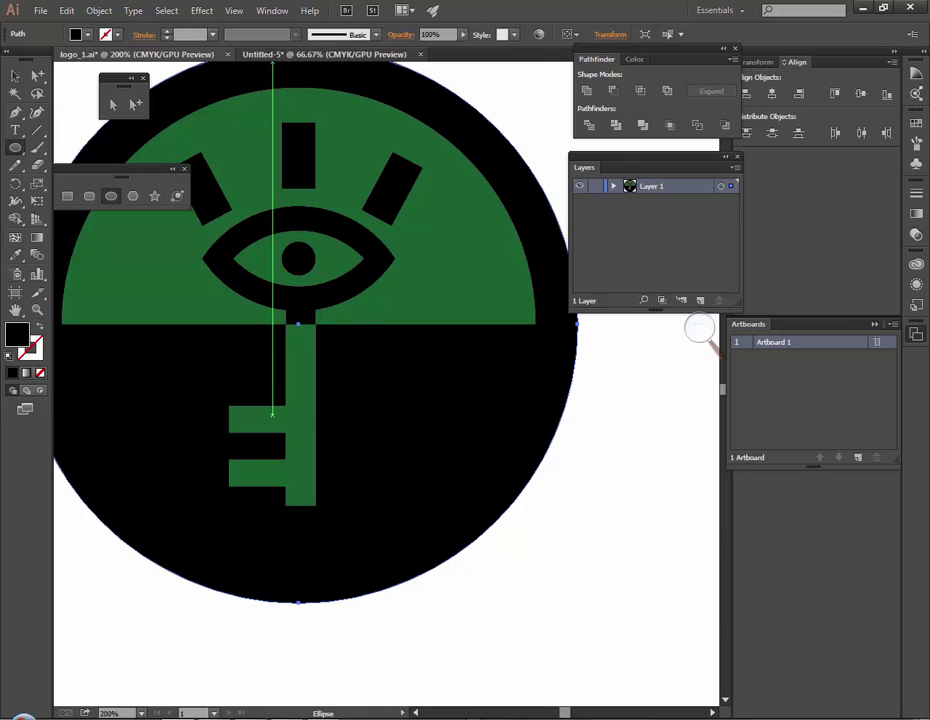
left_click(275, 53)
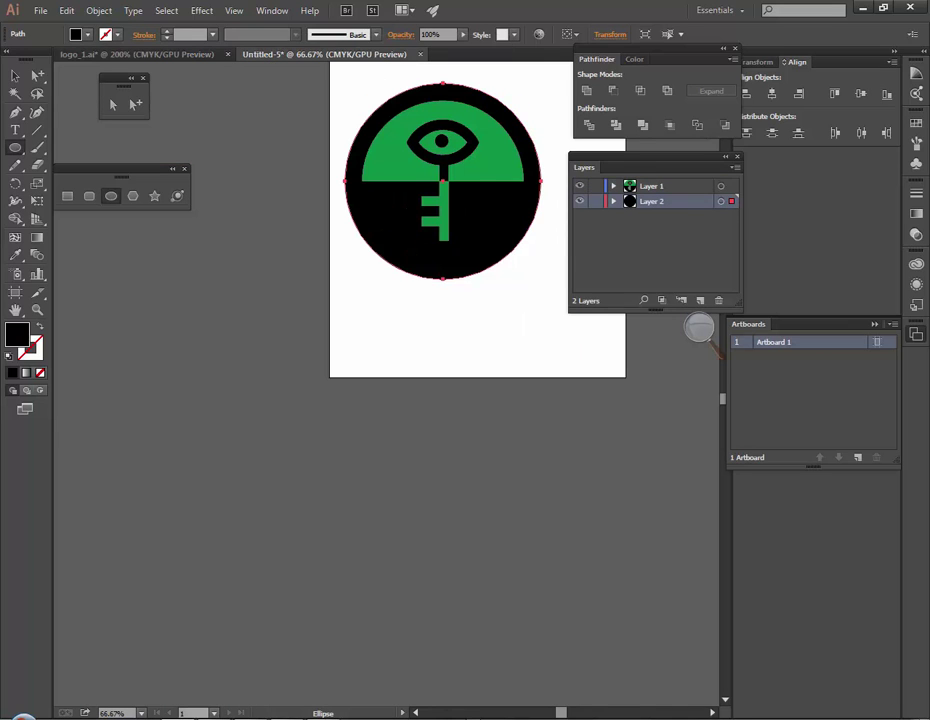
key("ctrl+plus")
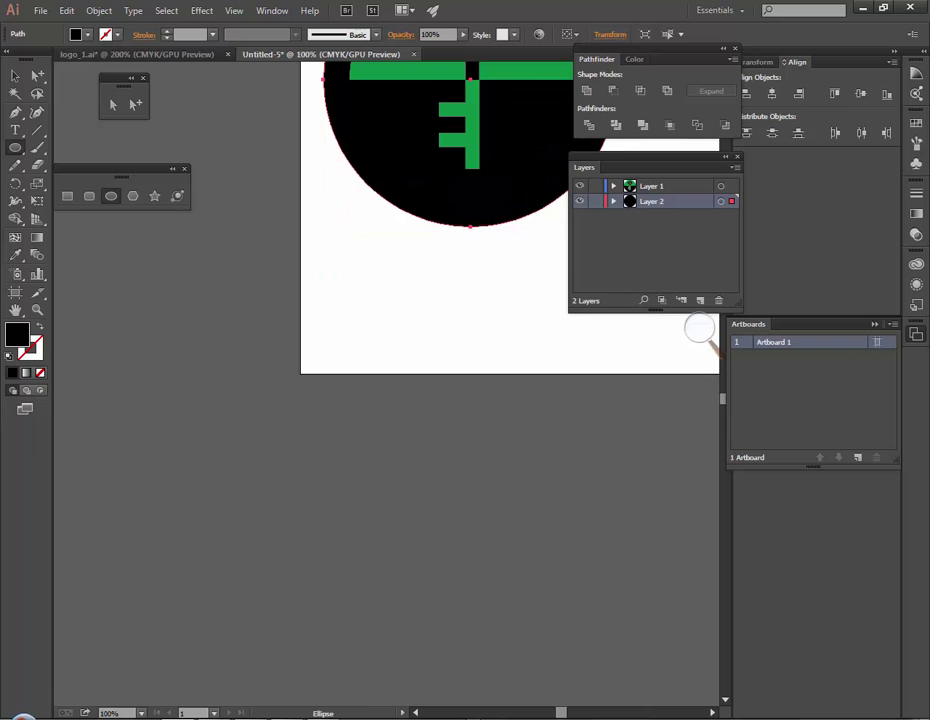
left_click_drag(470, 260, 299, 568)
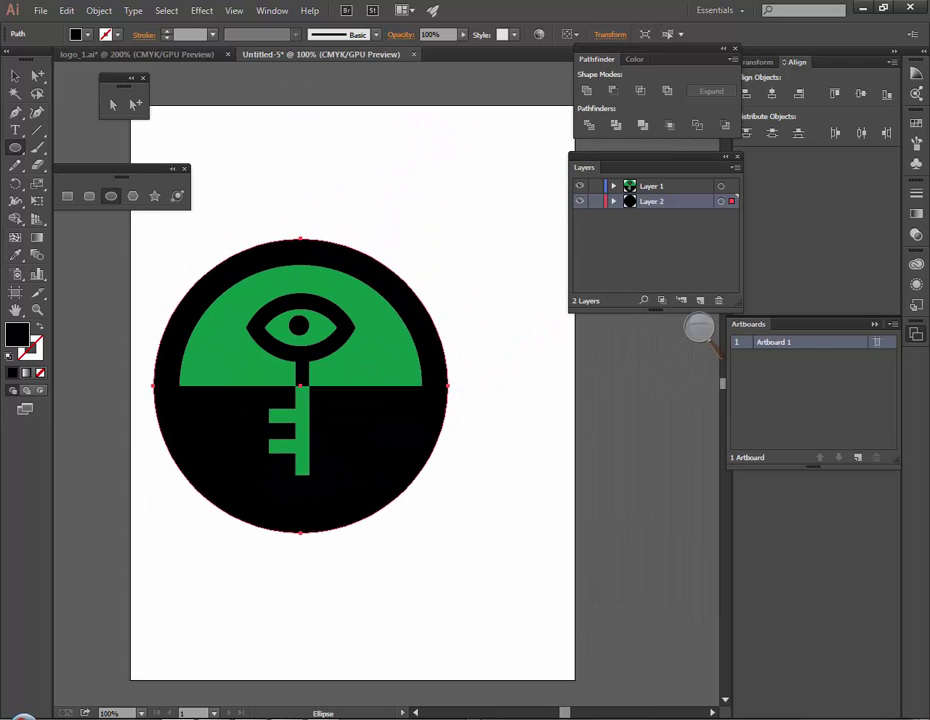
key("m")
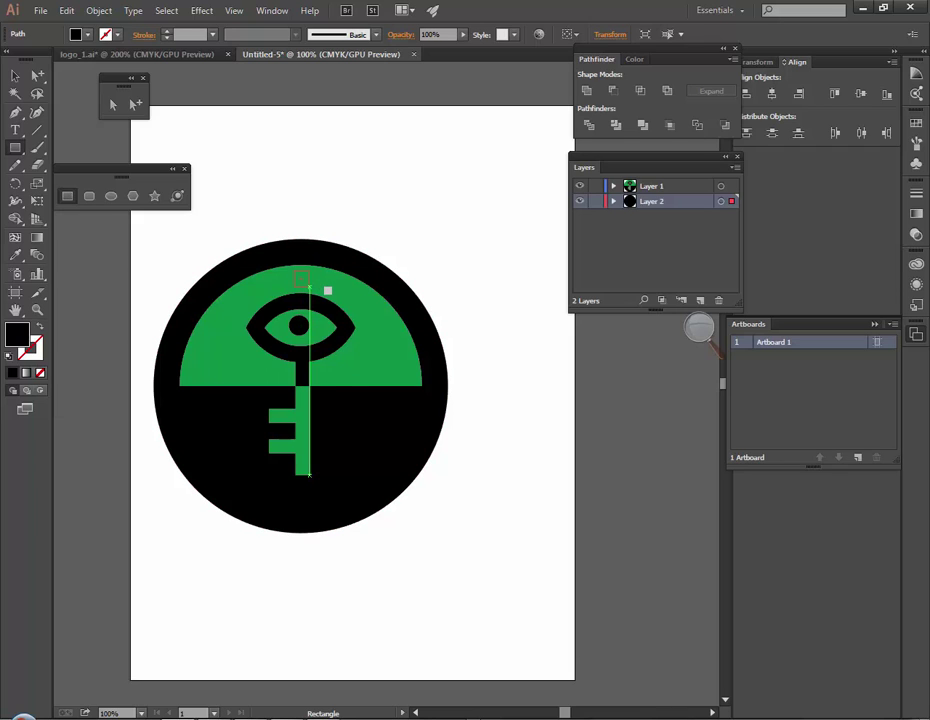
left_click_drag(292, 268, 311, 289)
key("v")
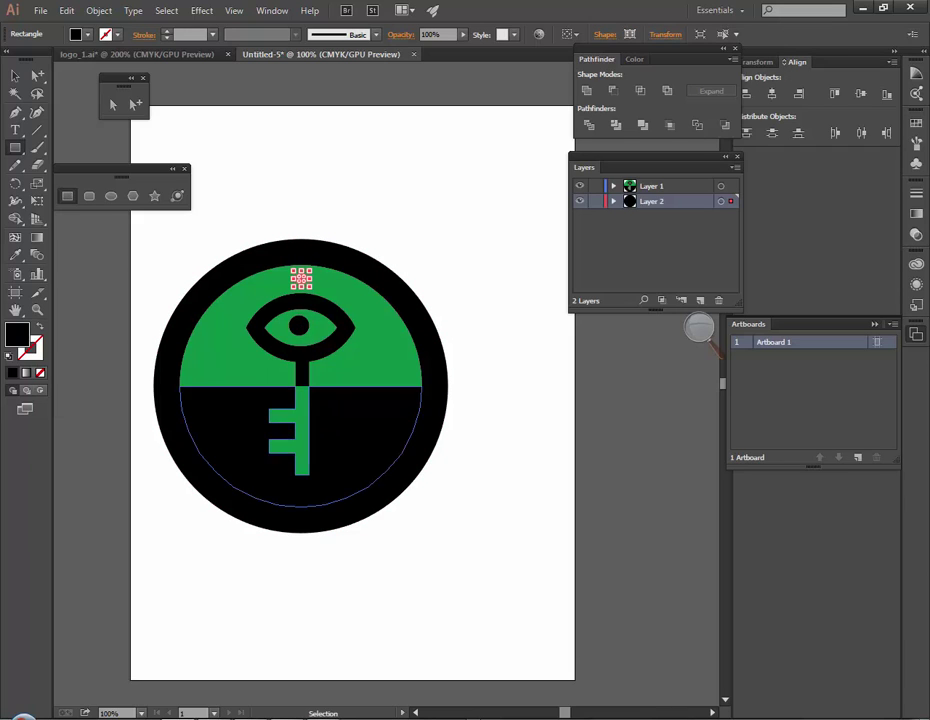
key("ctrl+plus")
key("ctrl+plus")
key("space")
left_click_drag(311, 289, 426, 350)
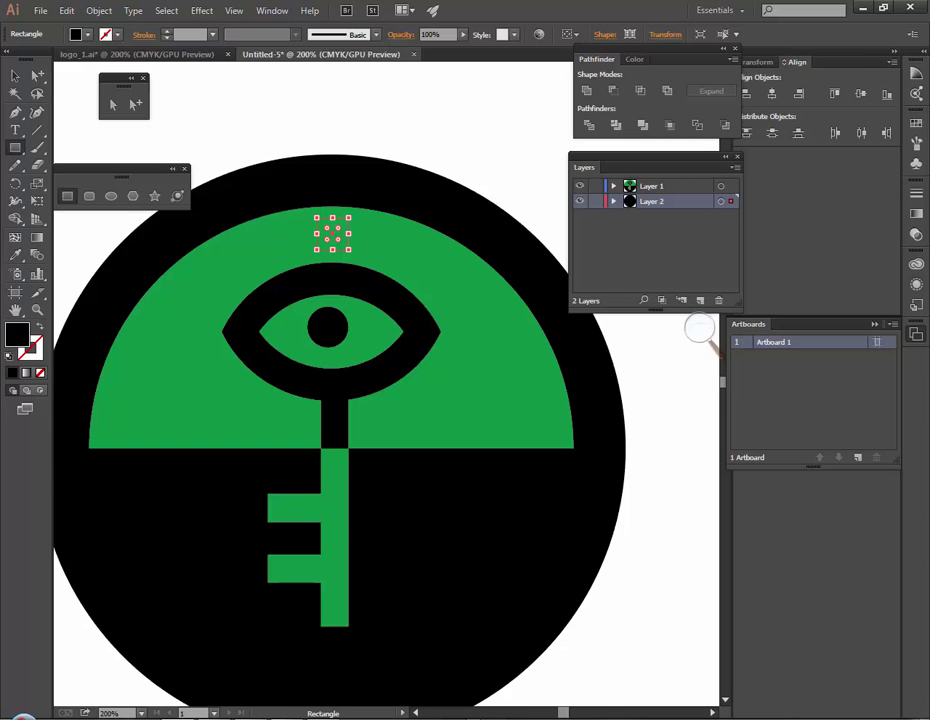
- Move the small square from Layer 2 into Layer 1 so it sits in front of the green half
left_click(614, 201)
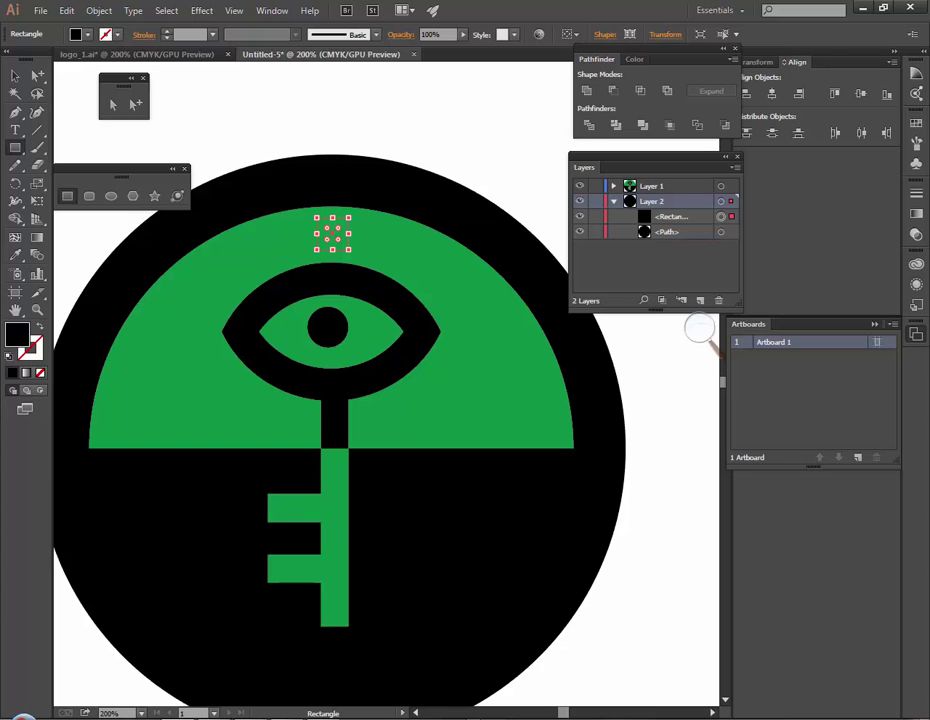
left_click(672, 217)
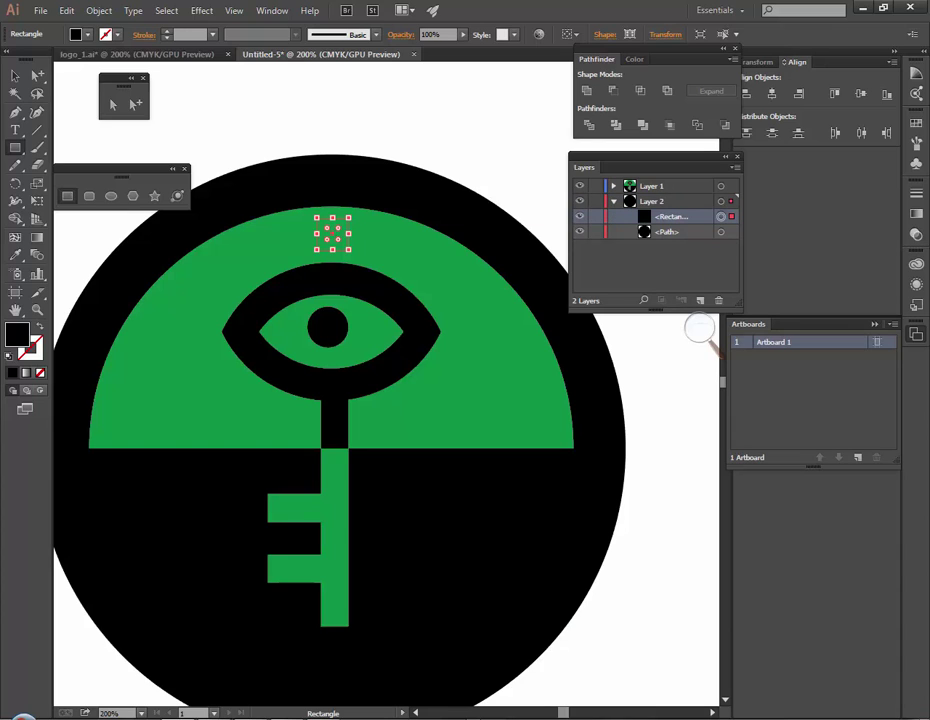
left_click_drag(640, 216, 625, 186)
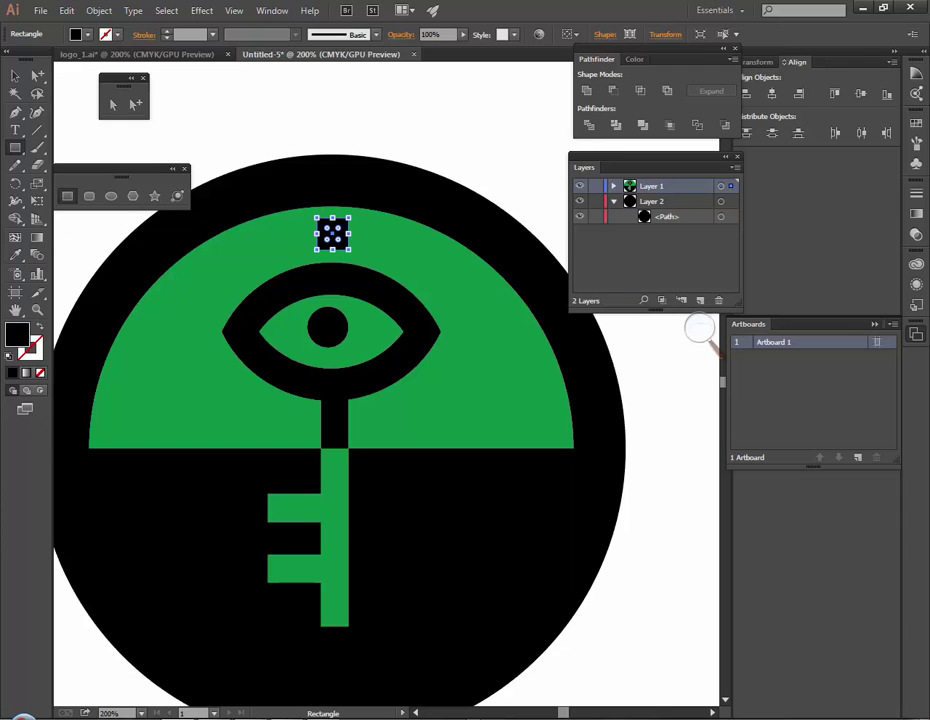
- Rotate copies of the small black square about the circle's centre to place one on each side of the eye in the green half
key("r")
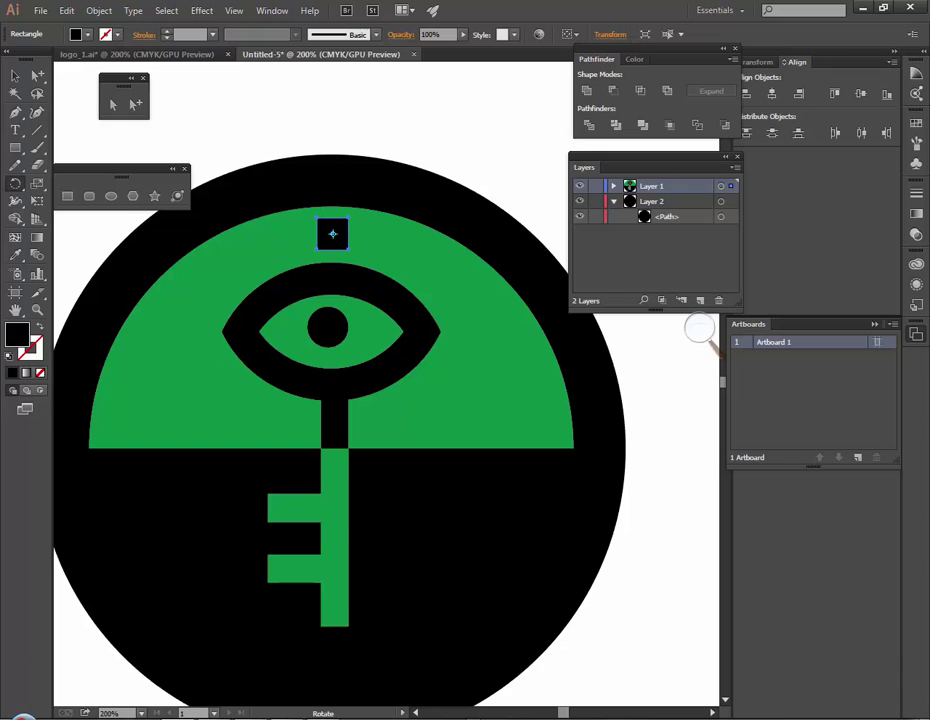
mouse_move(333, 233)
left_mouse_down()
mouse_move(325, 335)
mouse_move(334, 449)
left_mouse_up()
left_click_drag(332, 233, 218, 295)
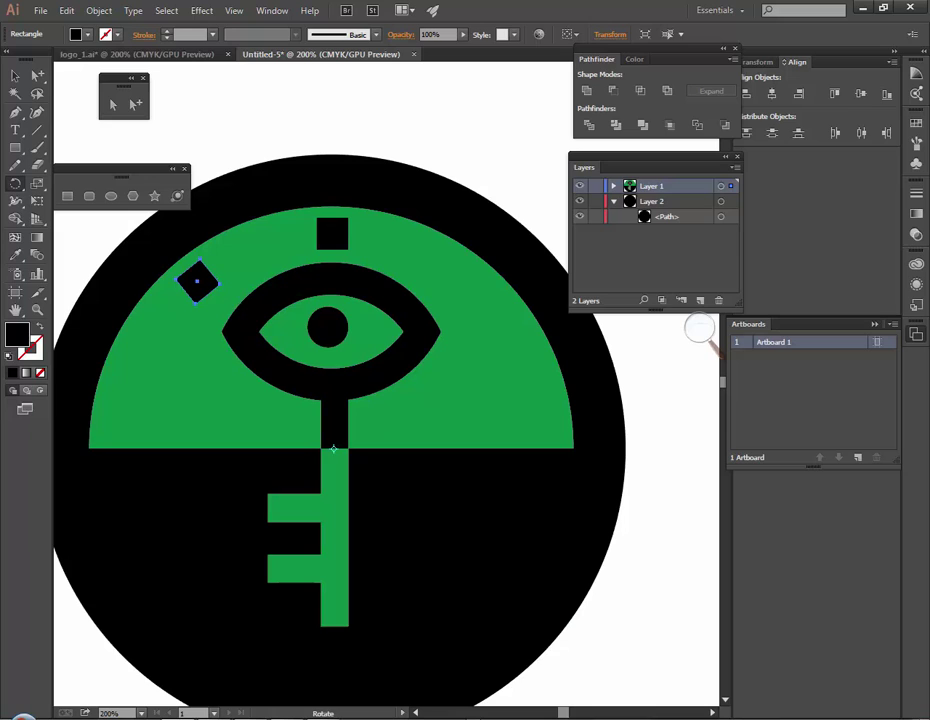
left_click_drag(218, 295, 472, 285)
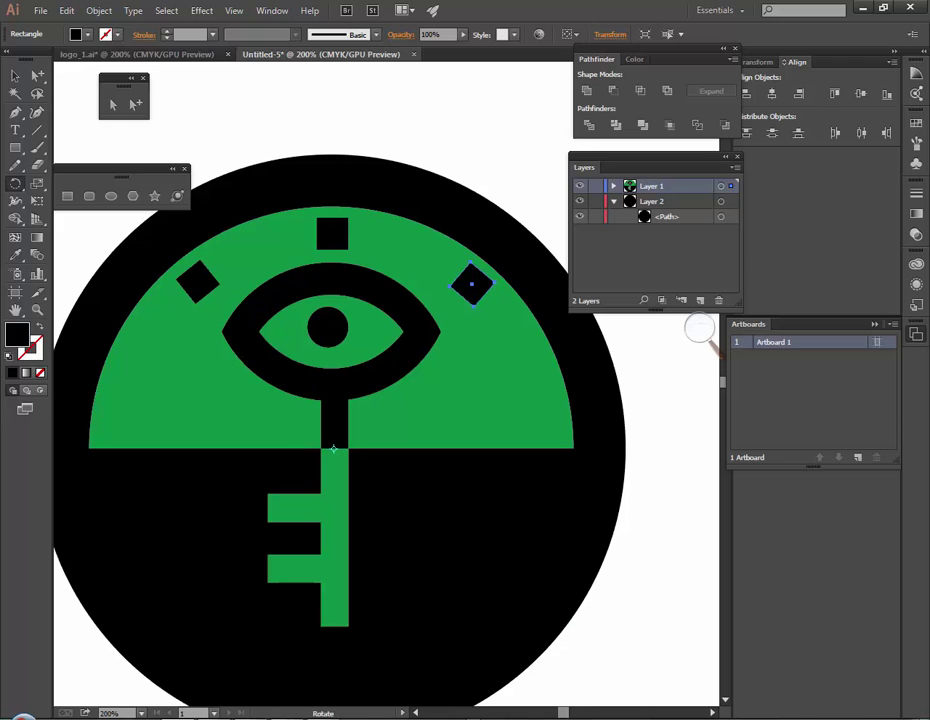
- Move the left lash square diagonally inward, closer to the eye's outline
left_click(15, 75)
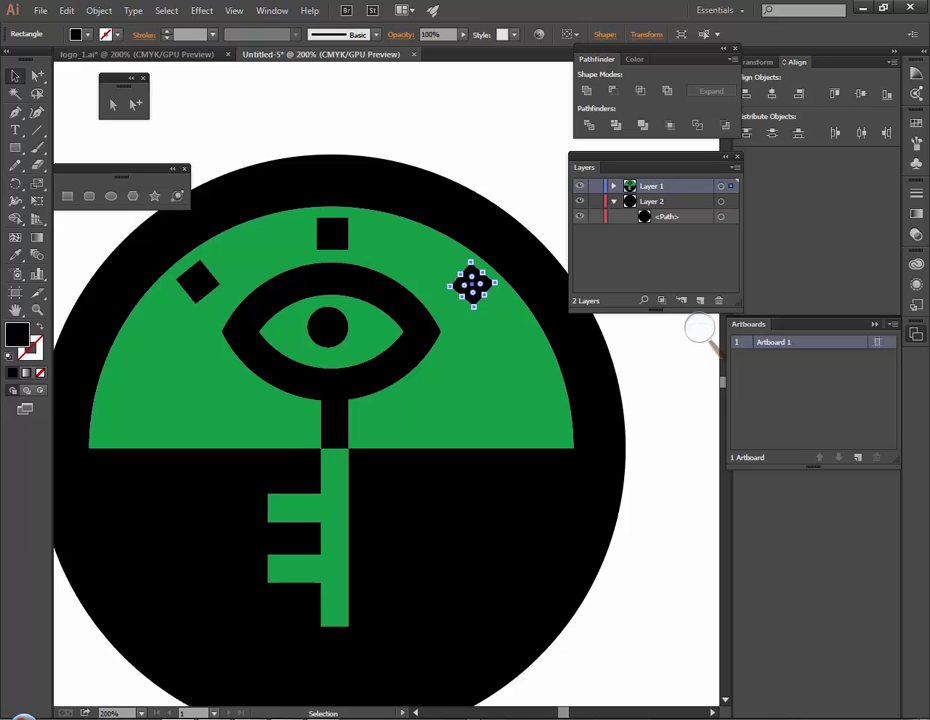
left_click(662, 410)
left_click(198, 281)
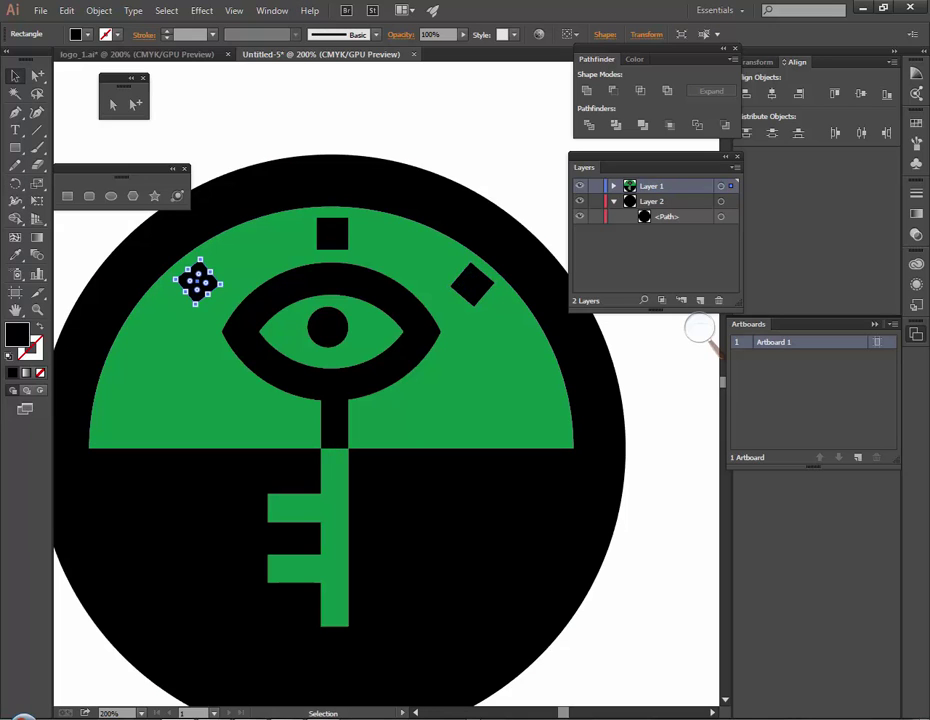
key("ctrl+equal")
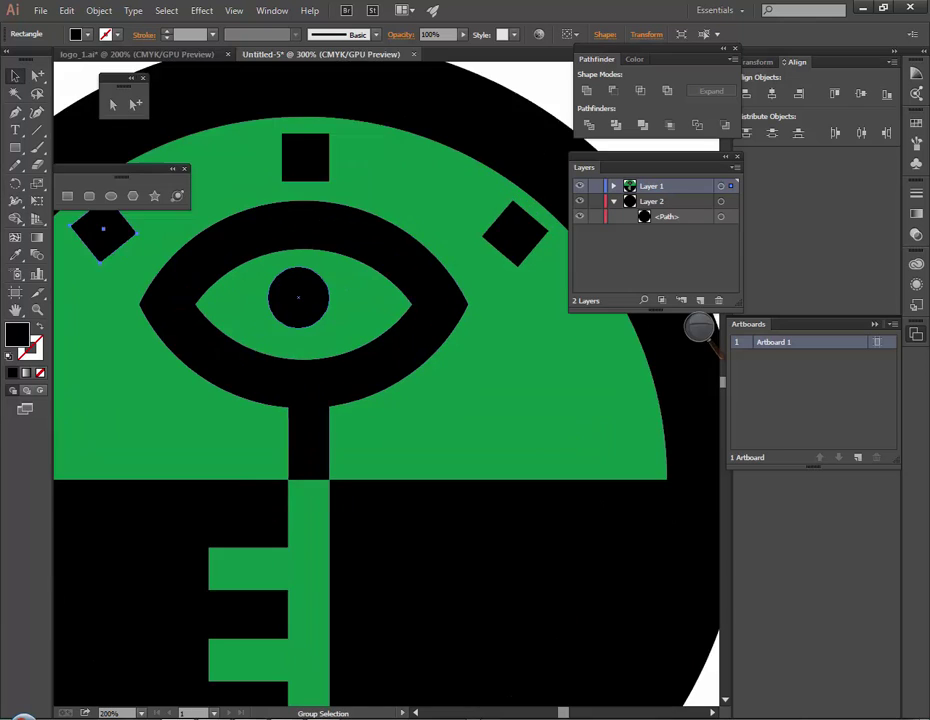
left_click_drag(268, 268, 461, 384)
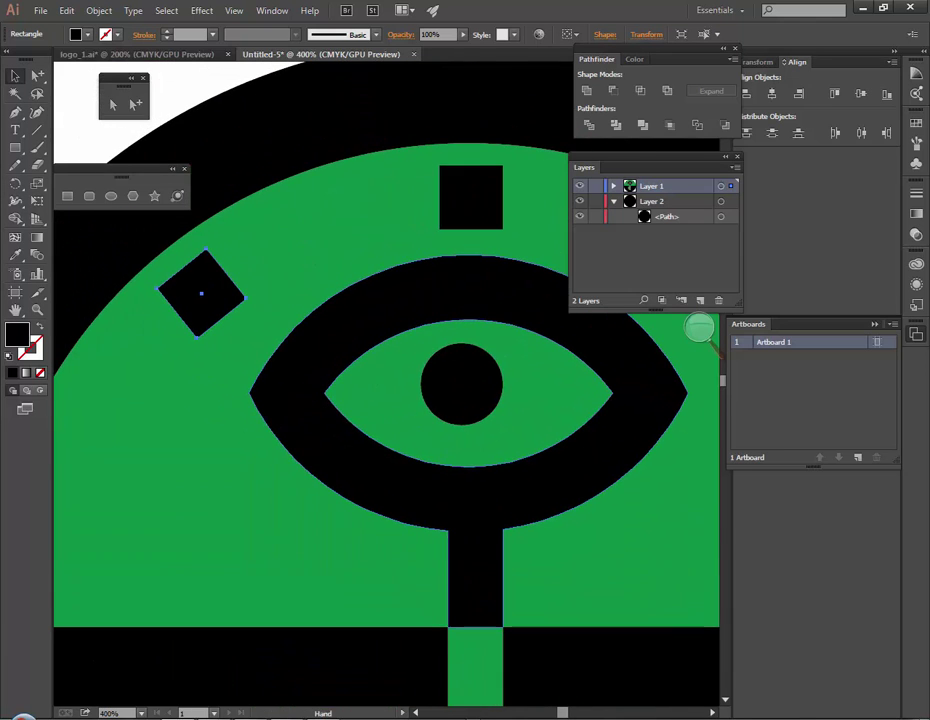
left_click_drag(203, 296, 226, 312)
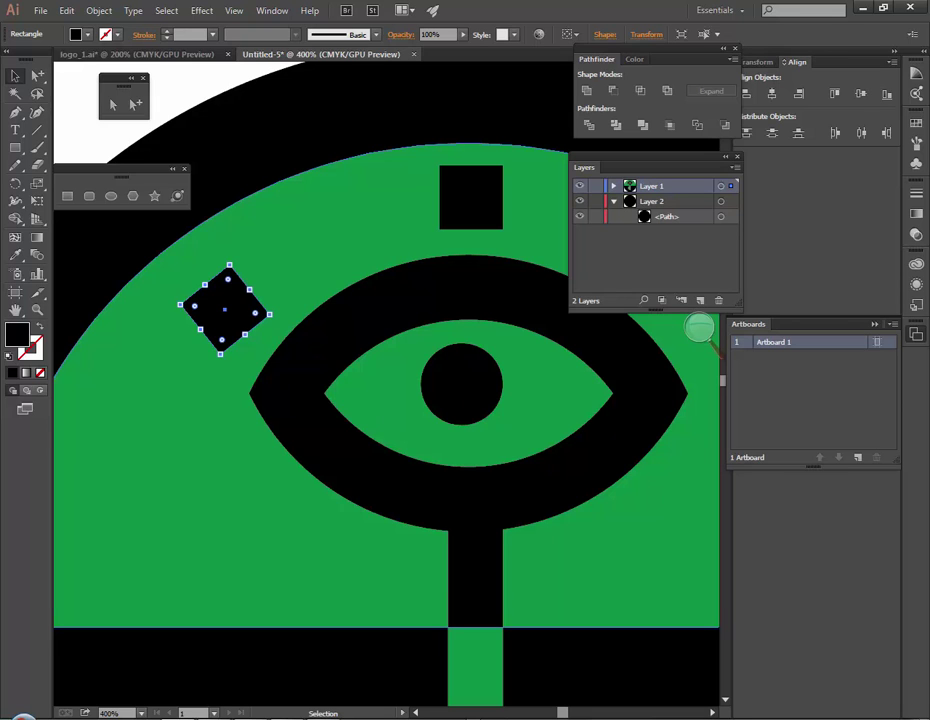
mouse_move(229, 262)
left_mouse_down()
mouse_move(226, 248)
mouse_move(221, 259)
left_mouse_up()
- Move the right lash square inward, closer to the eye, to balance the left one
left_click_drag(545, 232, 373, 299)
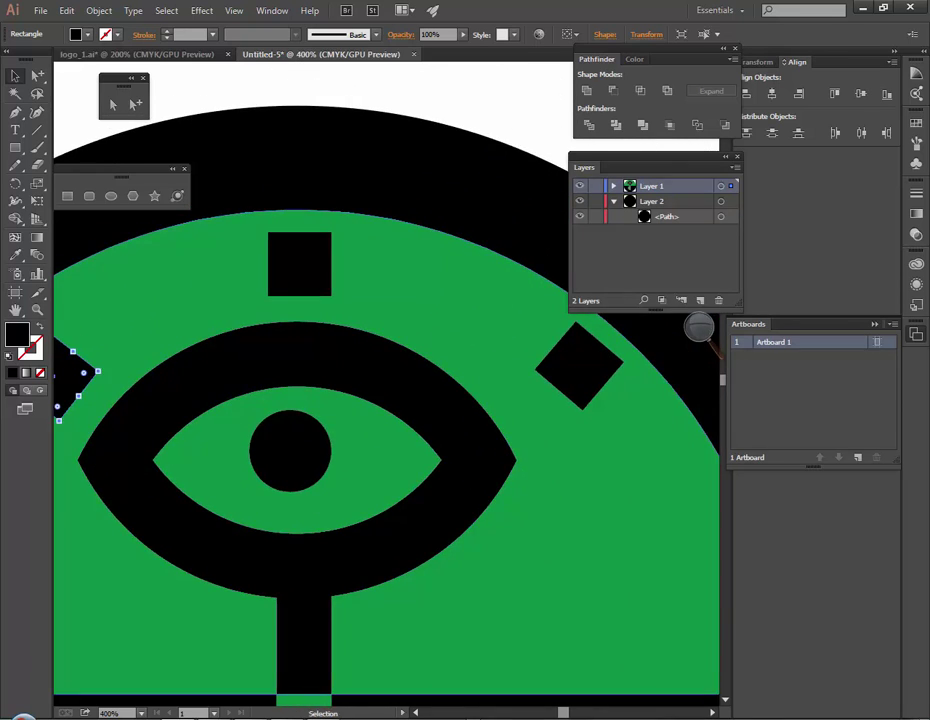
left_click(579, 366)
left_click_drag(579, 366, 651, 148)
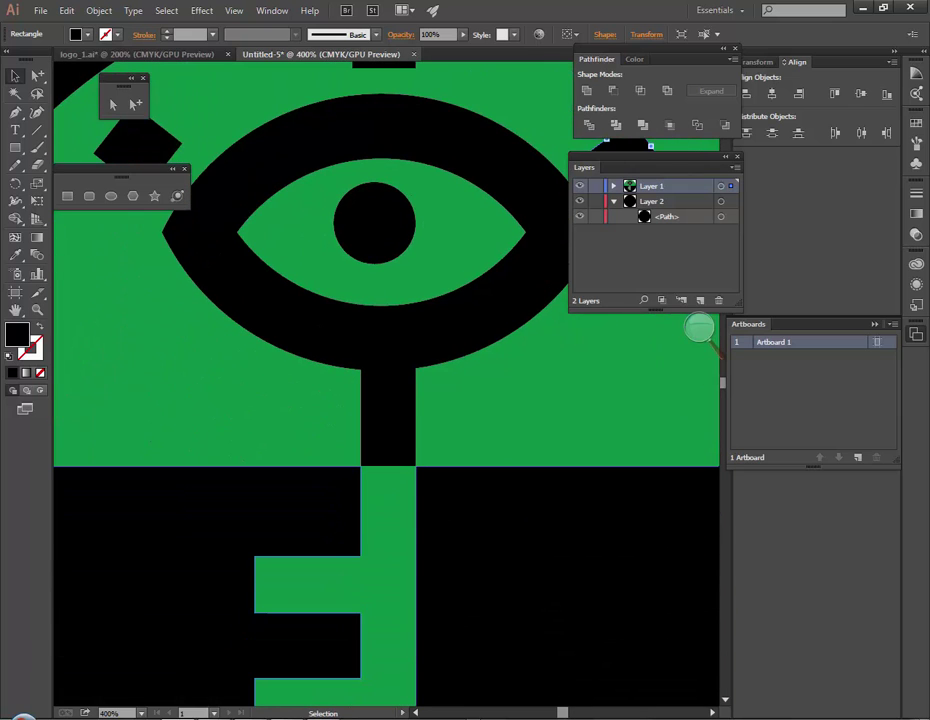
key("ctrl+minus")
key("ctrl+minus")
key("ctrl+minus")
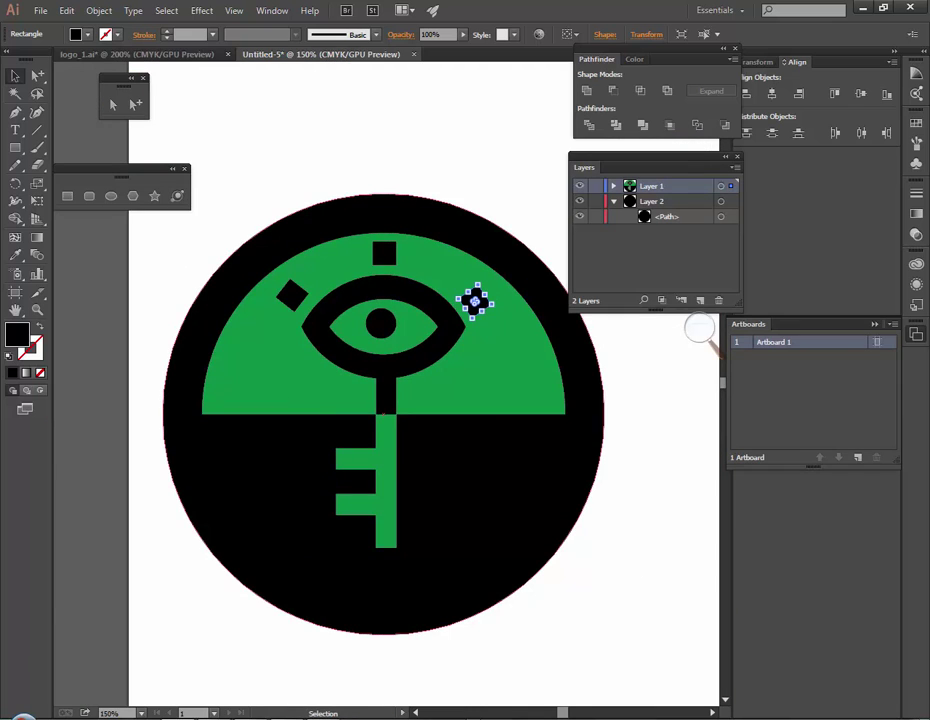
left_click(631, 575)
- Try to unite the eye-key group containing the black lower half with the outer black circle, and undo it
left_click(508, 508)
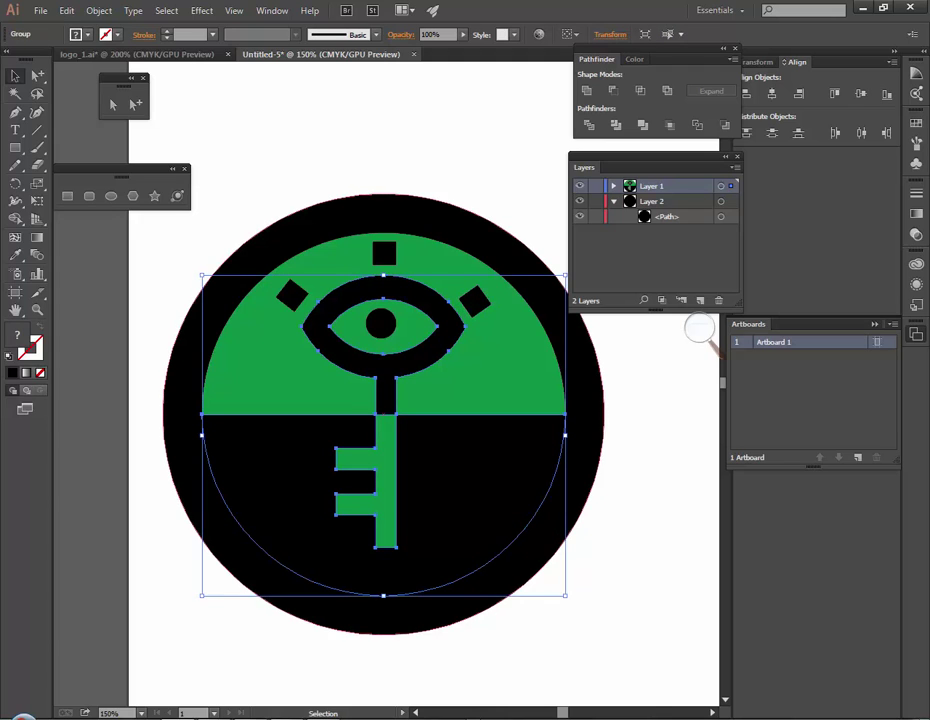
left_click(543, 537, "shift")
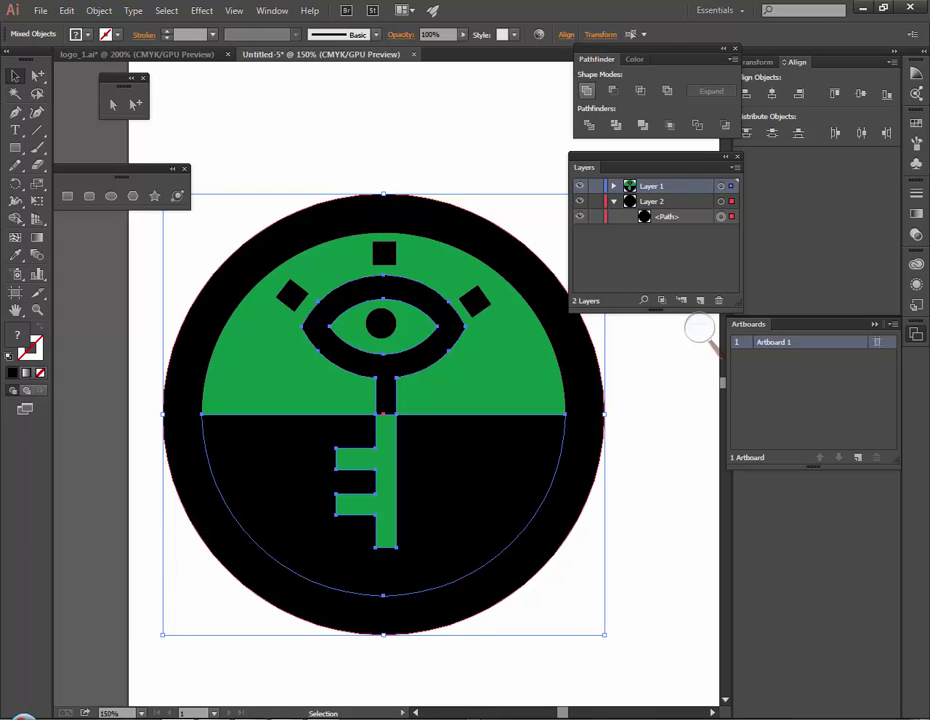
left_click(587, 90)
key("ctrl+z")
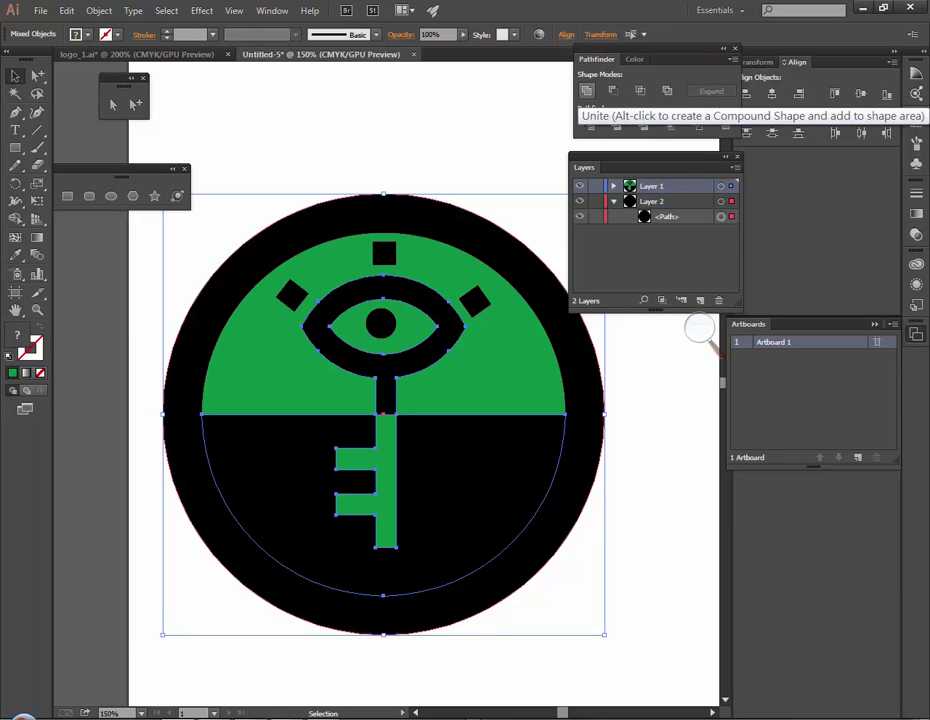
- Deselect everything and inspect the logo's paths in outline view before returning to preview
key("ctrl+shift+a")
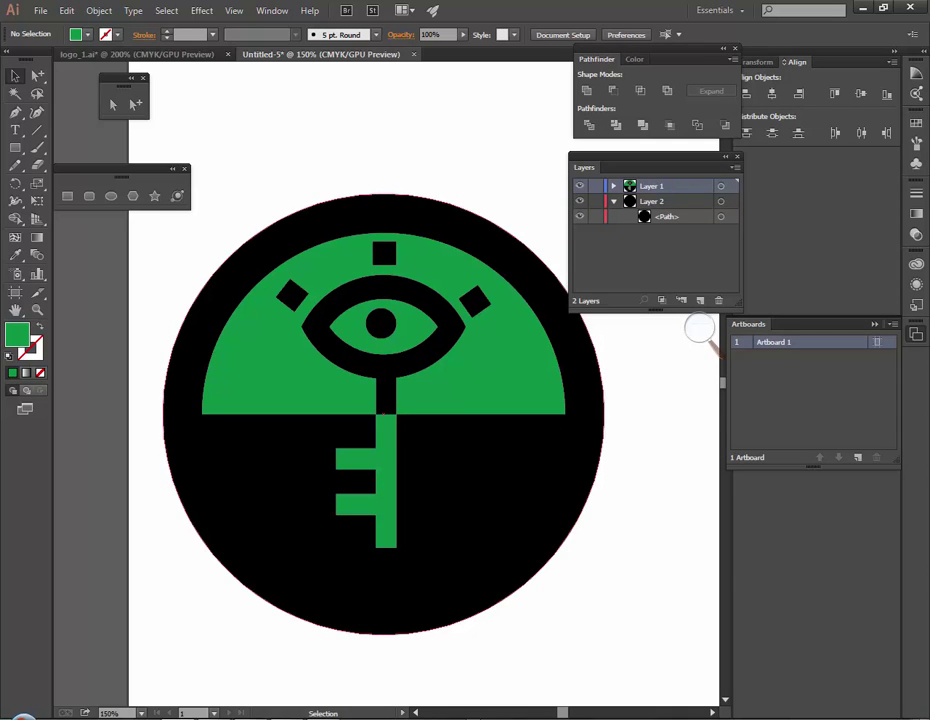
key("ctrl+y")
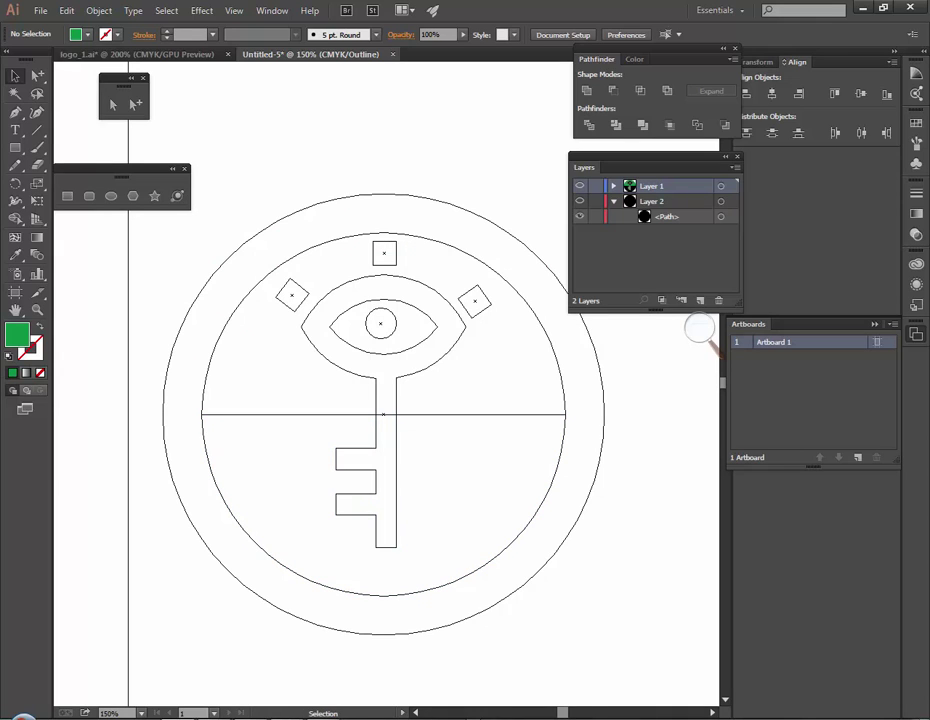
key("ctrl+y")
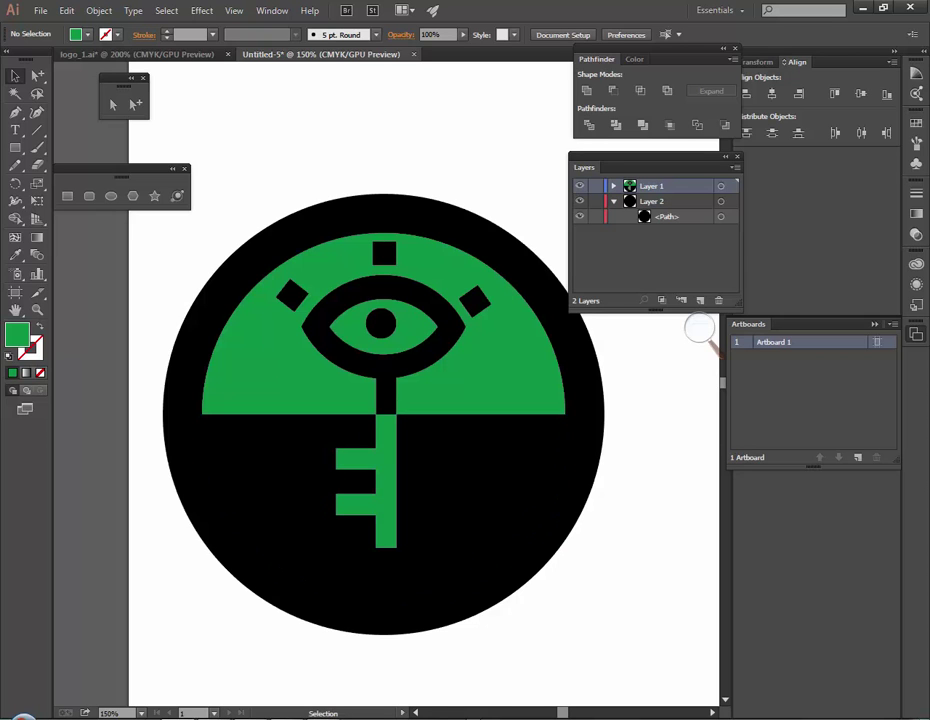
- Save the document to the desktop as logo_2.ai in Adobe Illustrator format with the default Illustrator CC options
left_click(40, 11)
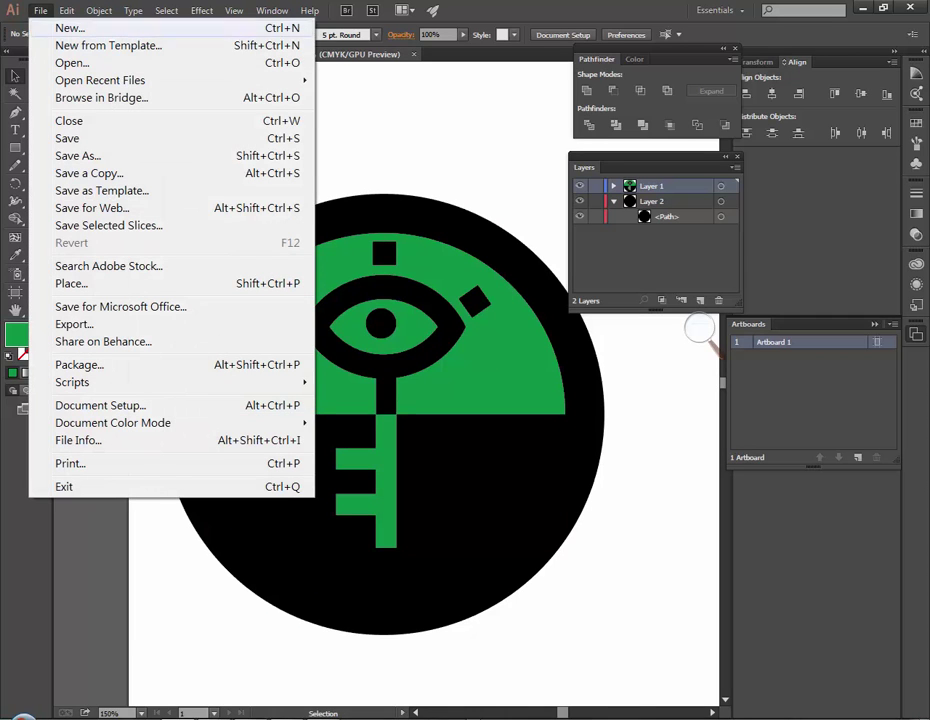
key("Return")
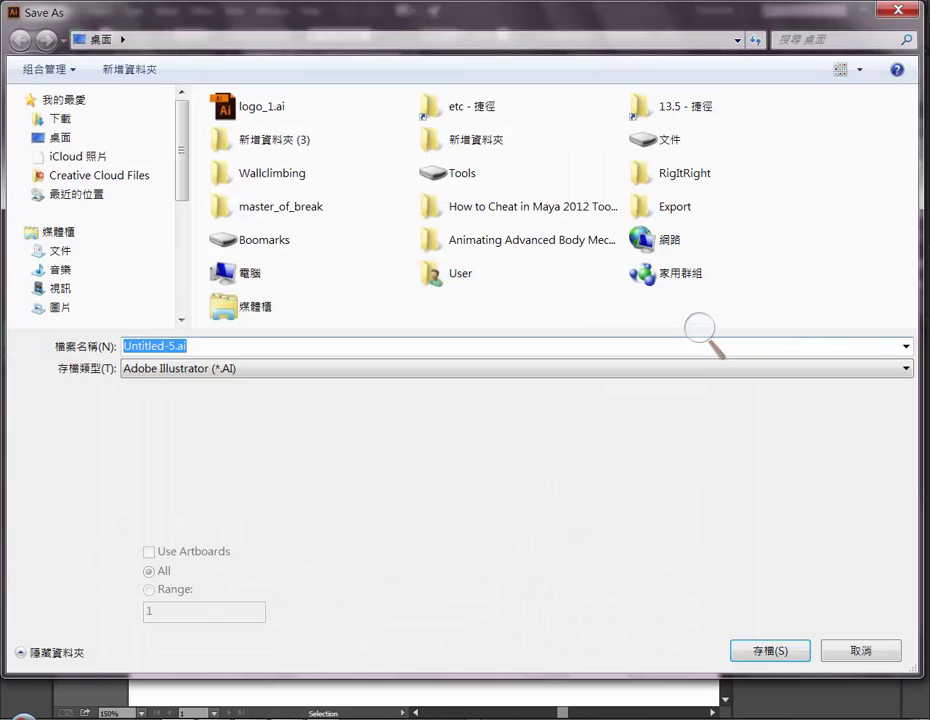
left_click(264, 107)
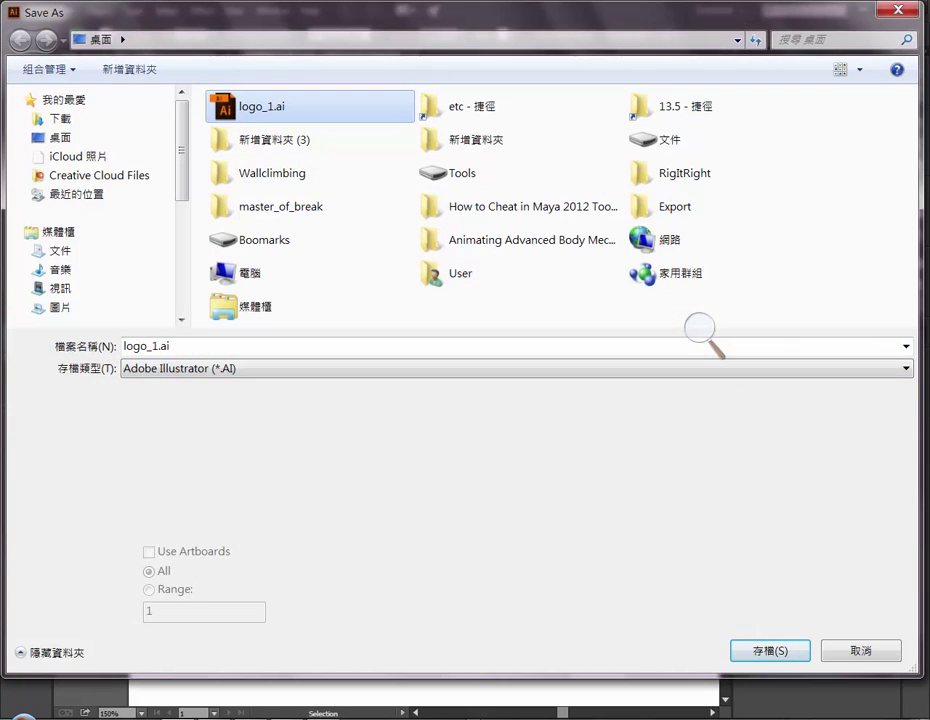
left_click(160, 346)
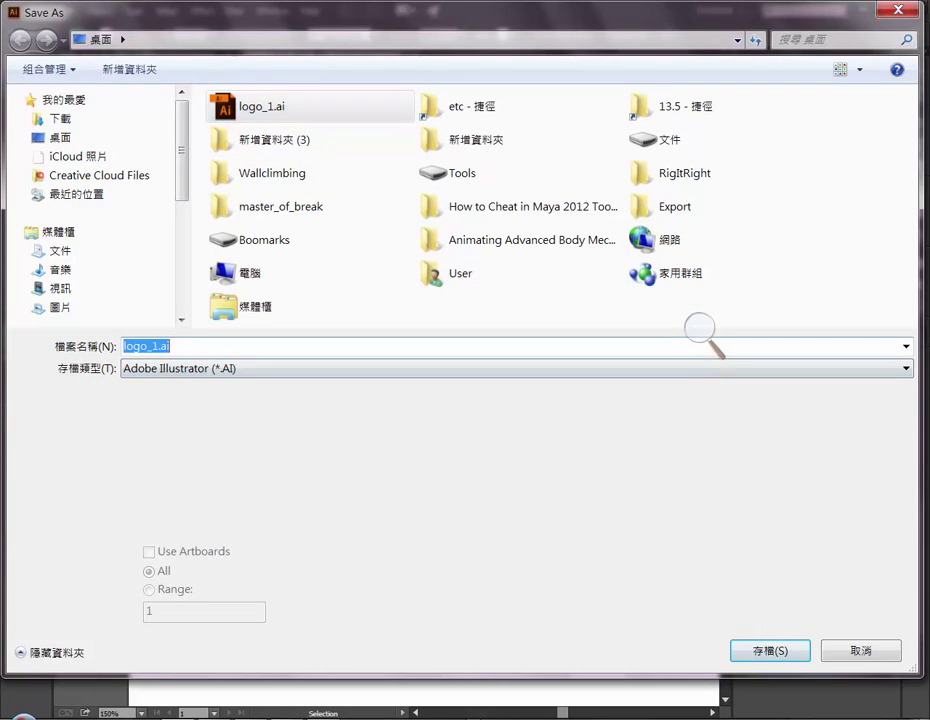
left_click_drag(152, 346, 159, 346)
type("2")
key("Return")
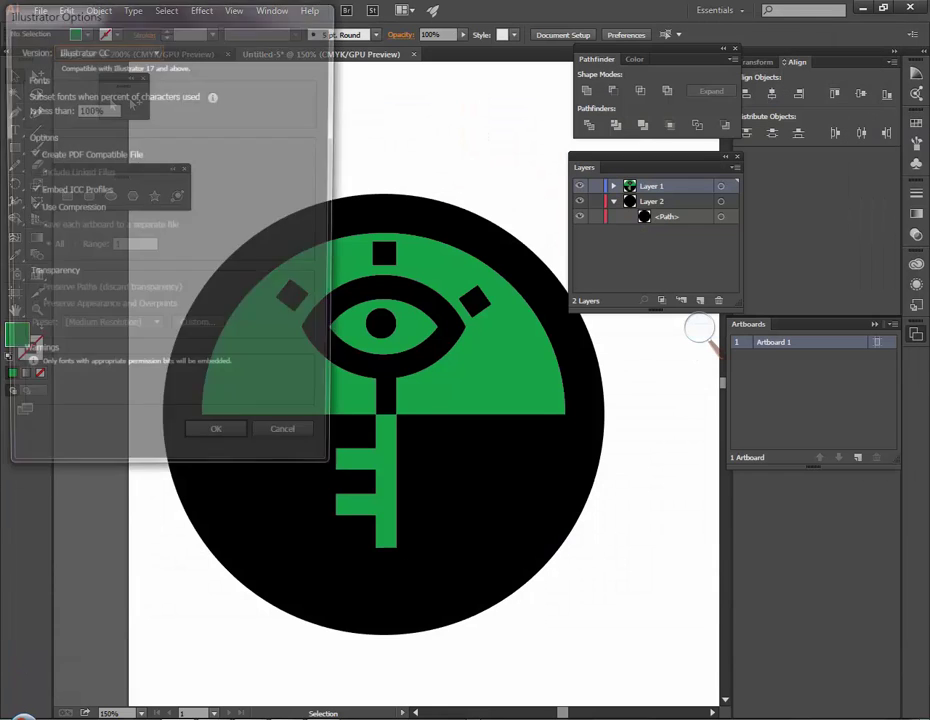
key("Return")
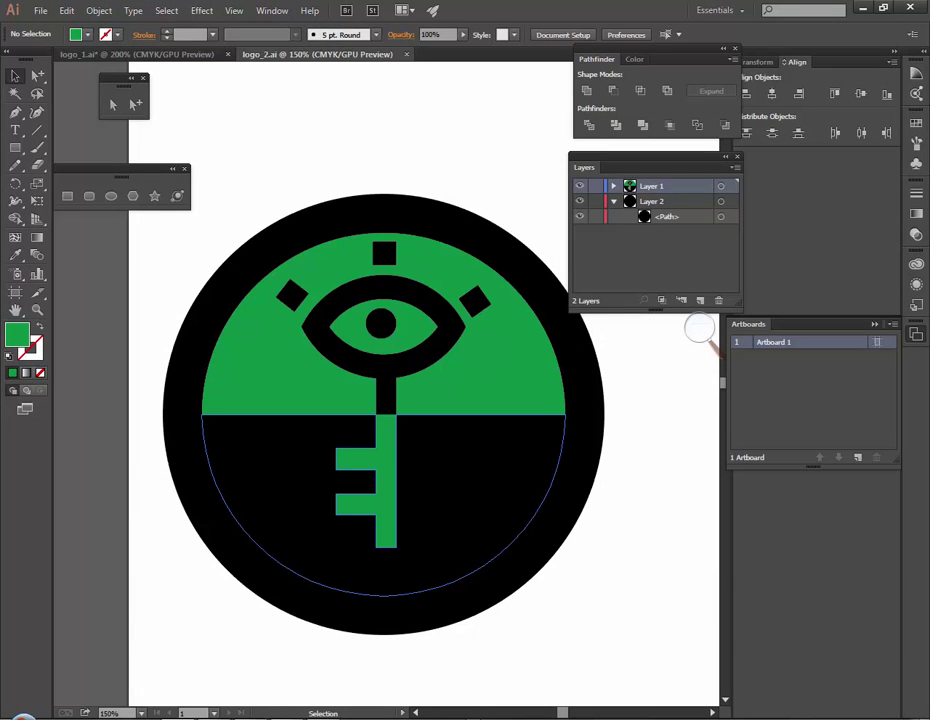
scroll(241, 414, "up", 1)
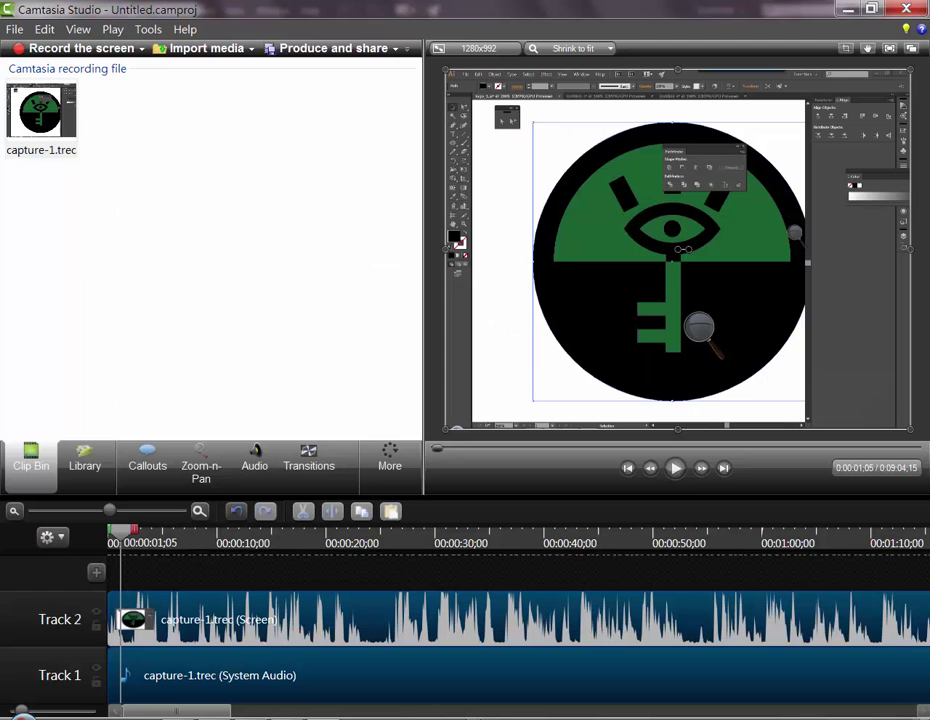
key("alt+Tab")
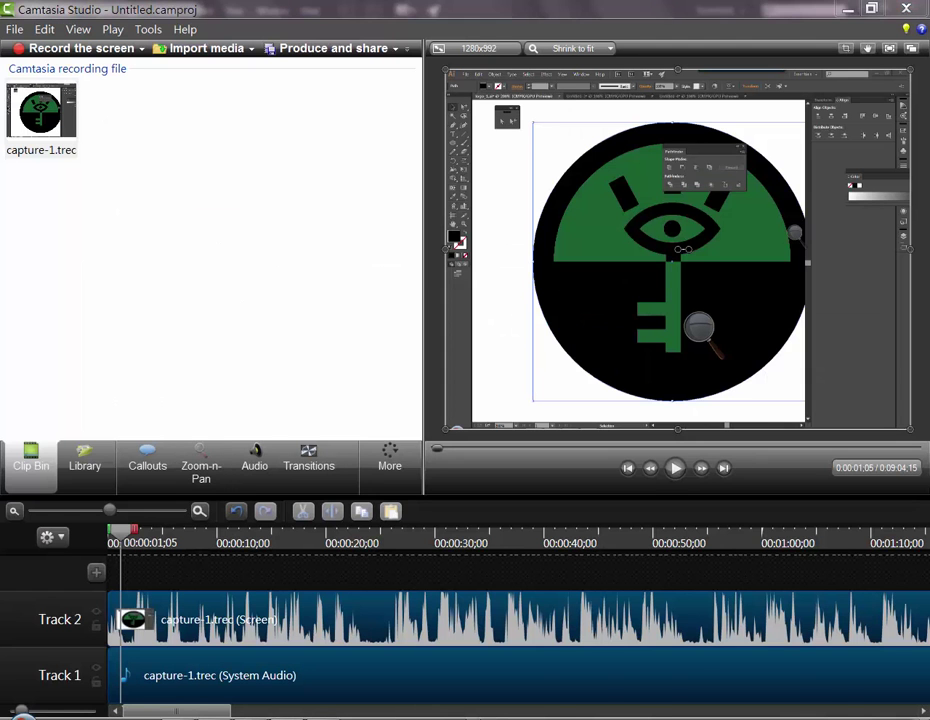